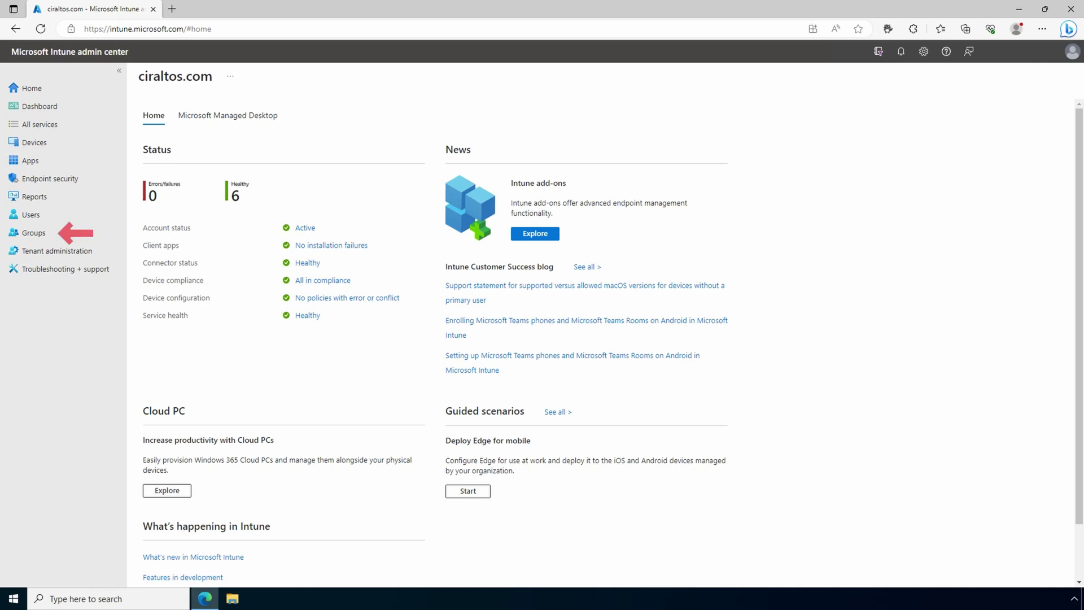
Start a new Security group in Groups and name it MDMUsers.
left_click(46, 233)
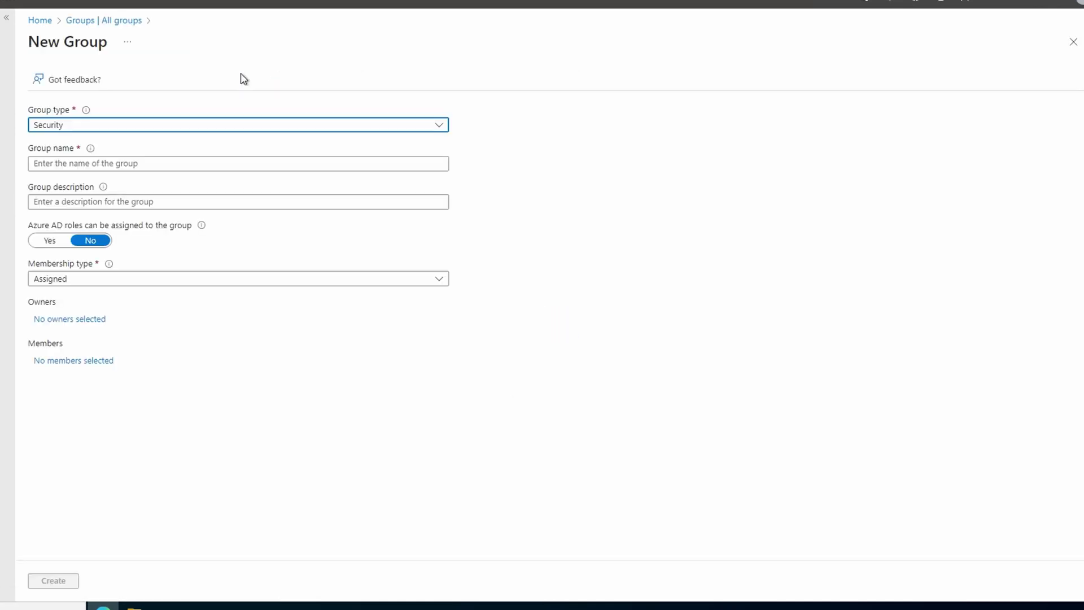
left_click(196, 163)
type("MDMUsers")
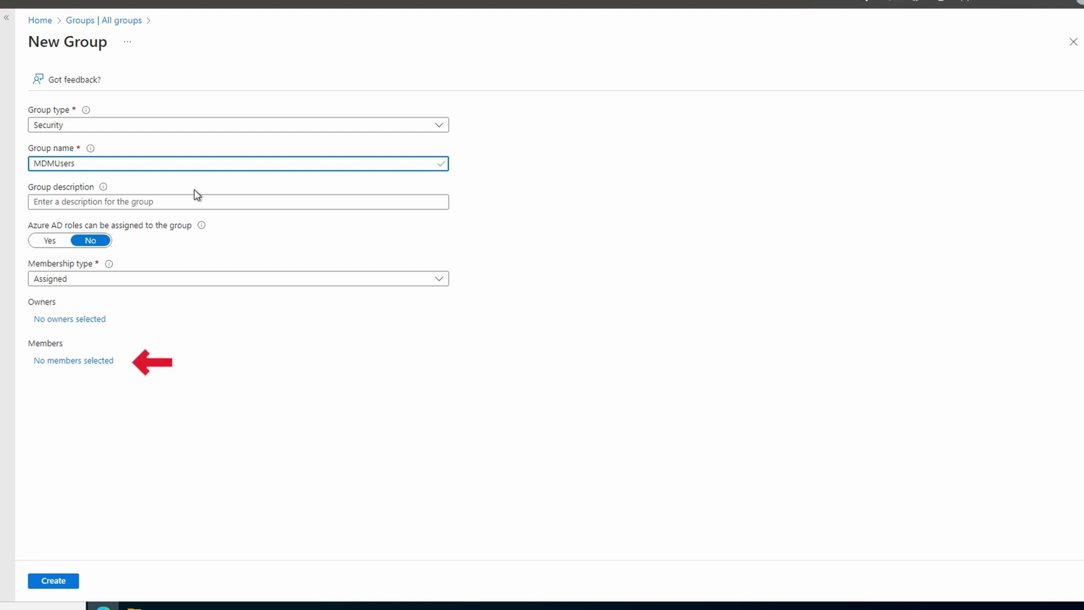
Search for the test user, add it as the only member, and create MDMUsers.
left_click(82, 362)
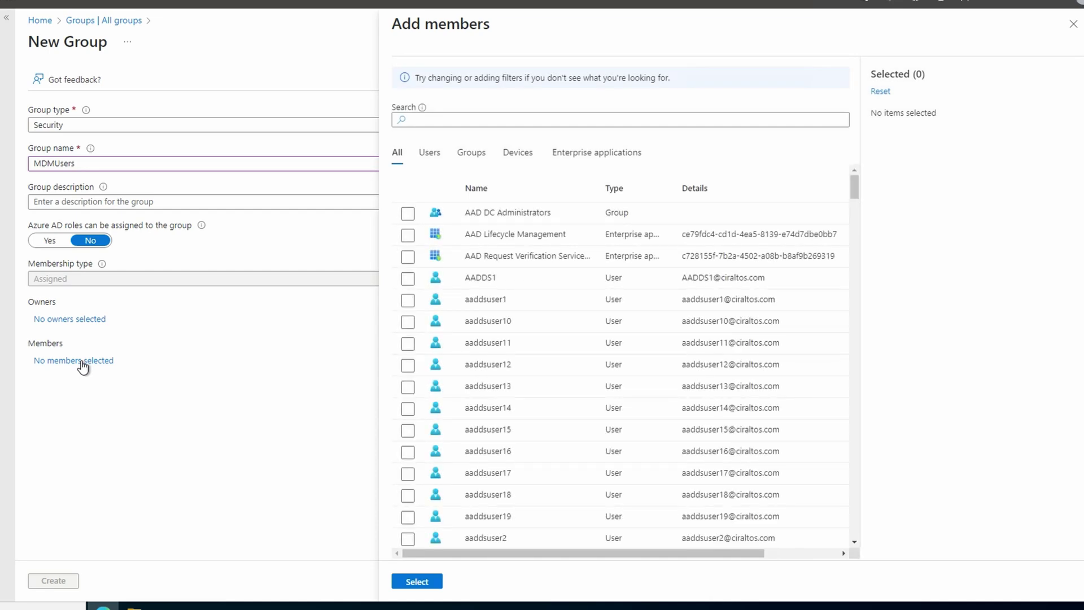
left_click(461, 118)
type("test1")
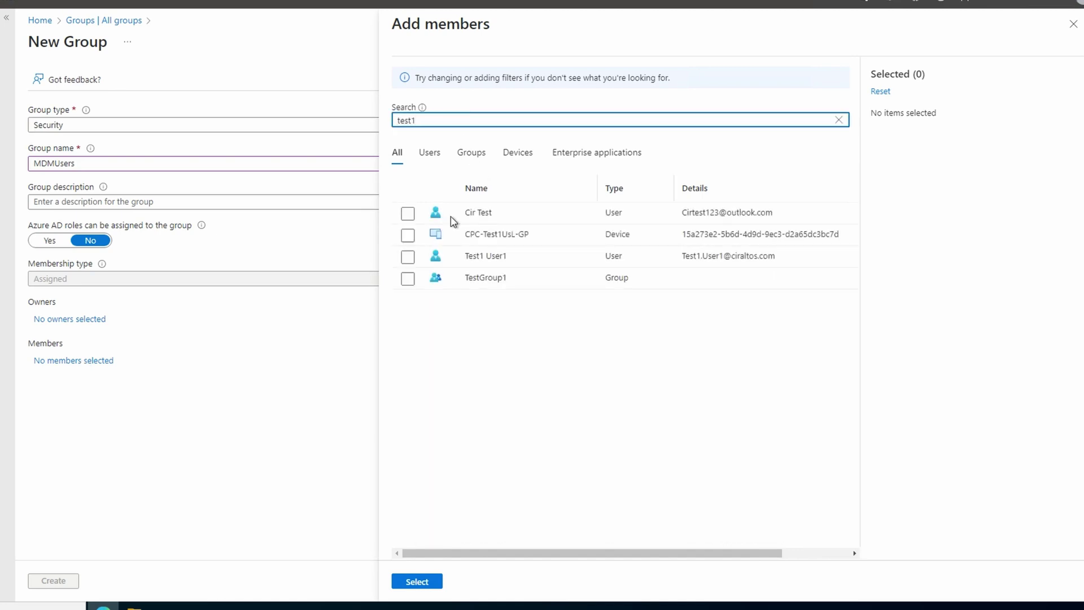
left_click(407, 257)
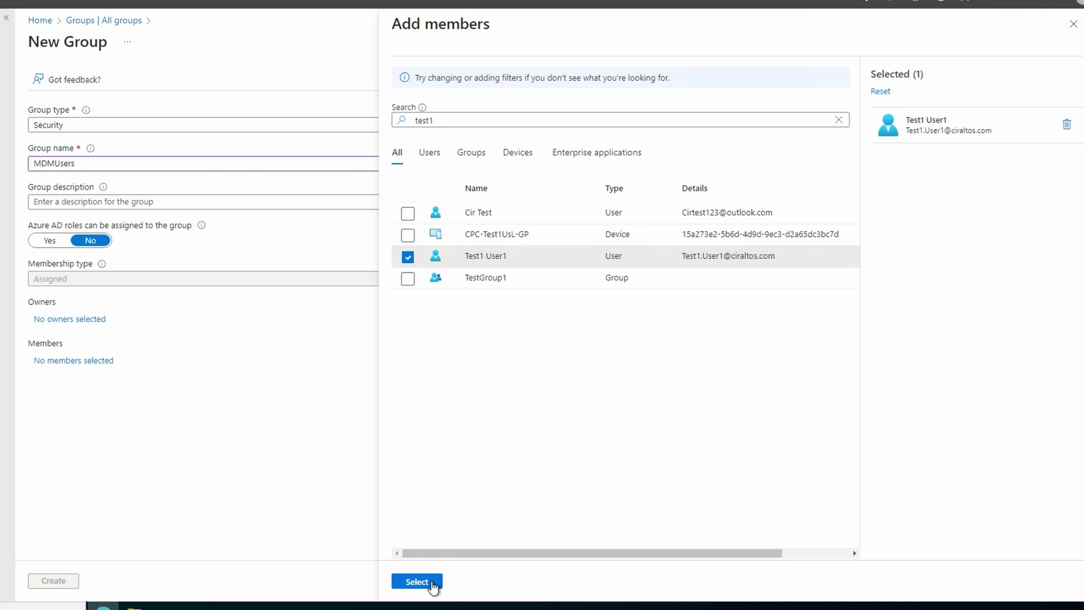
left_click(429, 584)
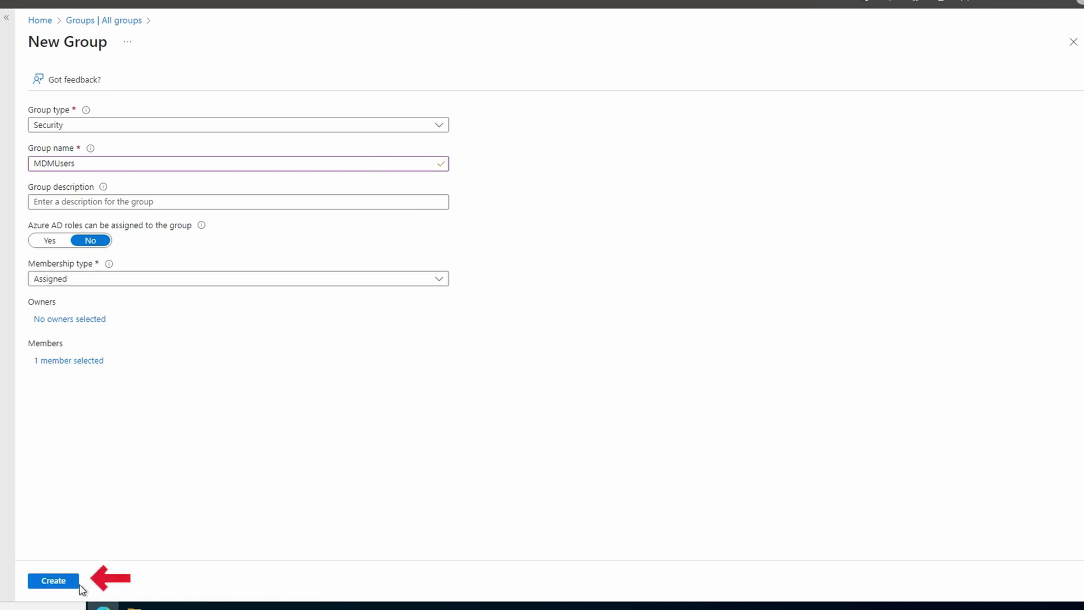
left_click(58, 583)
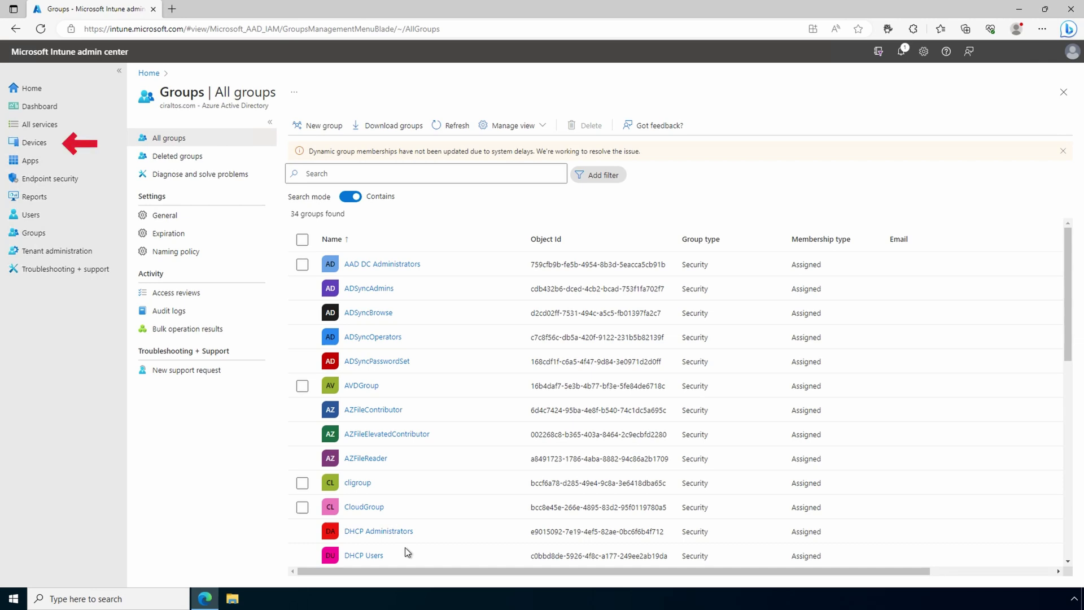
Go to Devices > Enroll devices to show the Windows enrollment options.
left_click(35, 148)
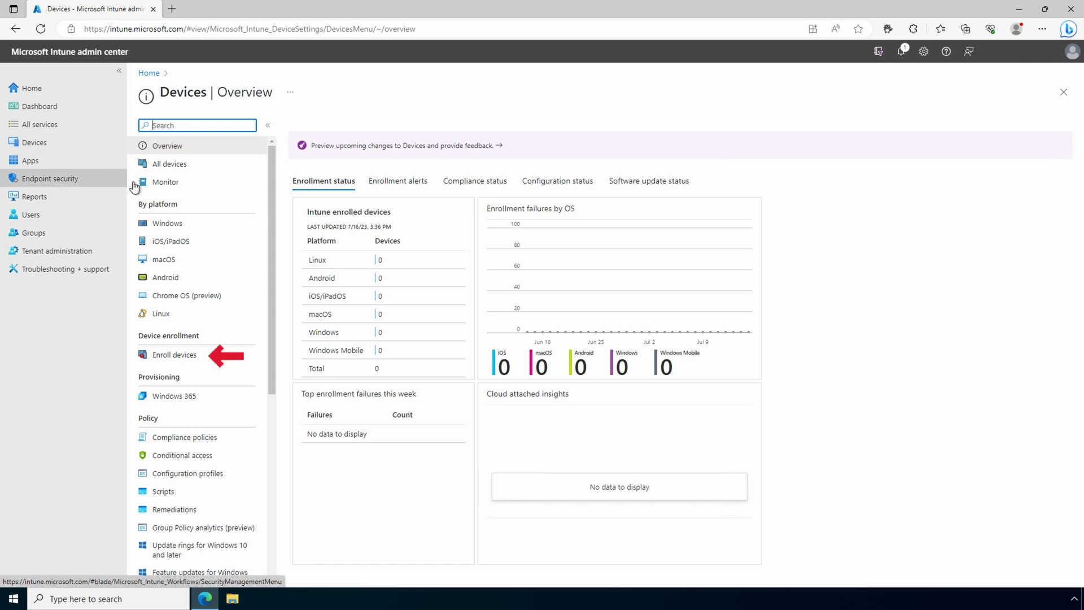
left_click(173, 356)
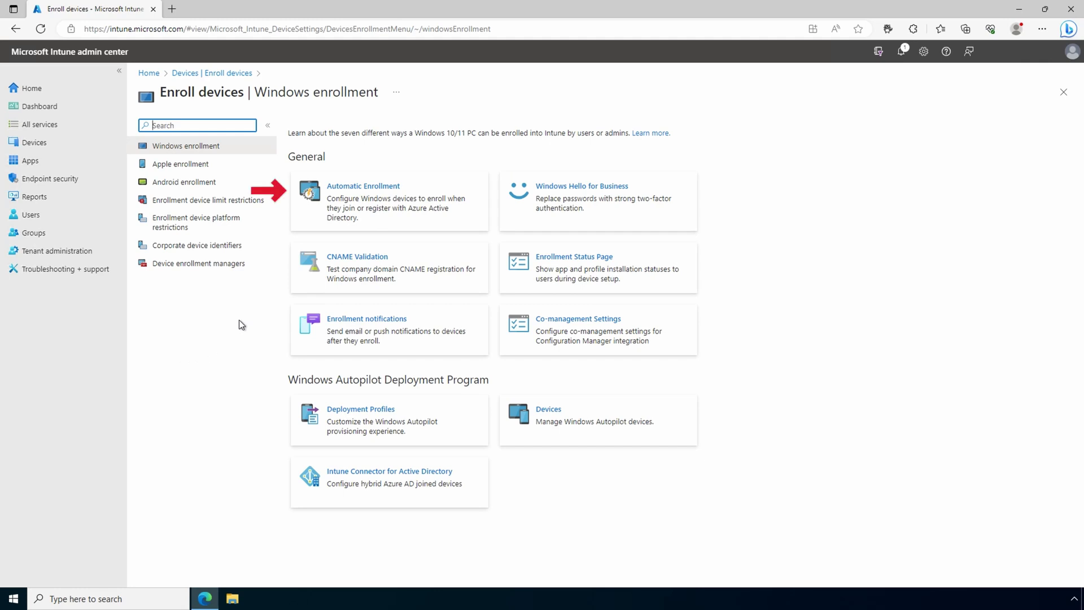
Set Automatic Enrollment's MDM user scope to Some with the MDMUsers group, and save.
left_click(345, 207)
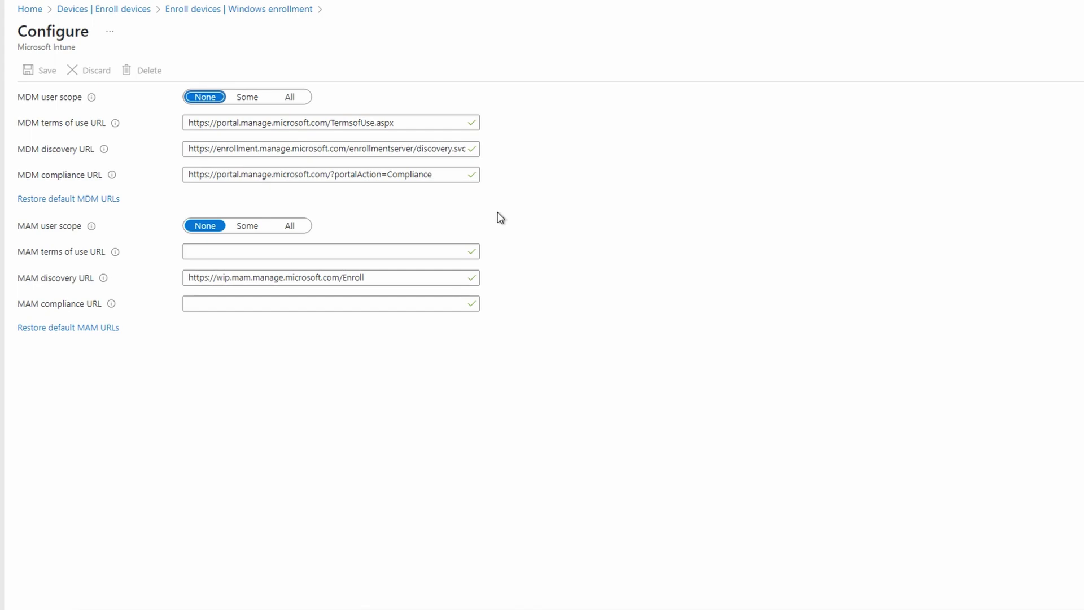
left_click(249, 100)
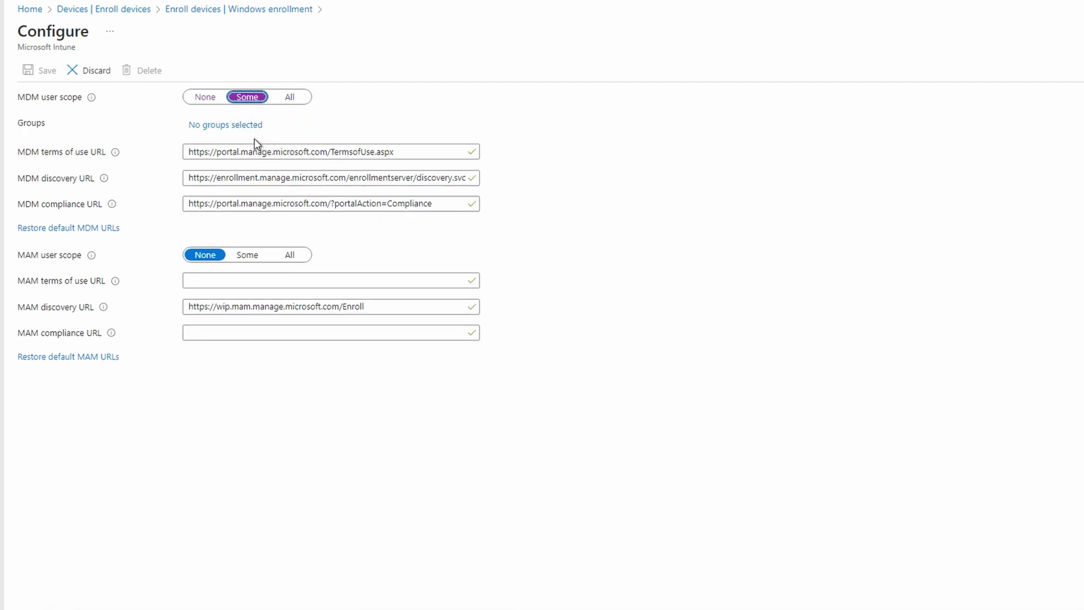
left_click(243, 127)
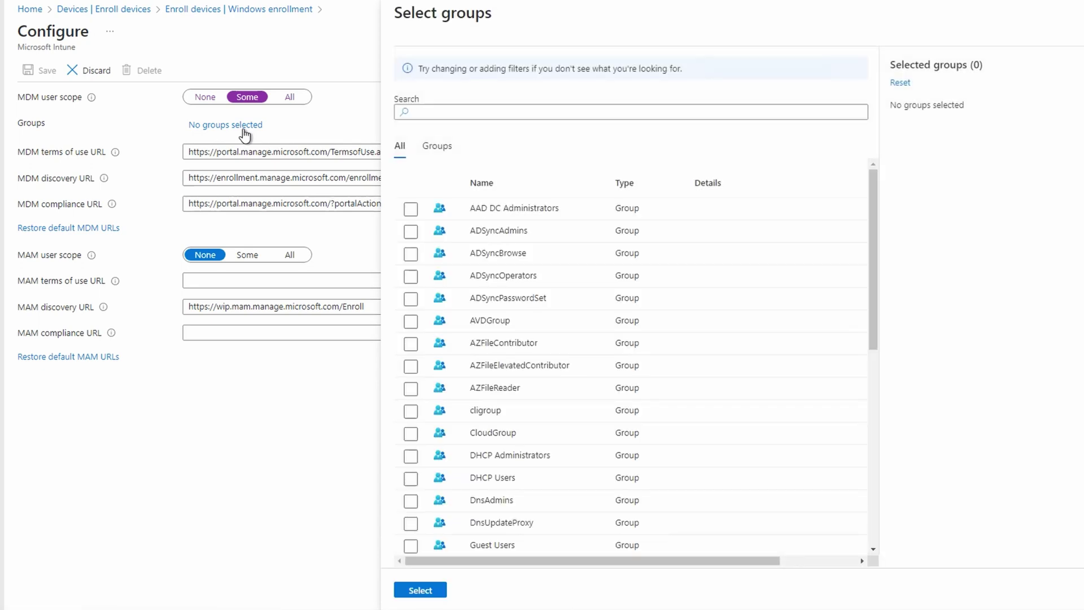
left_click(569, 111)
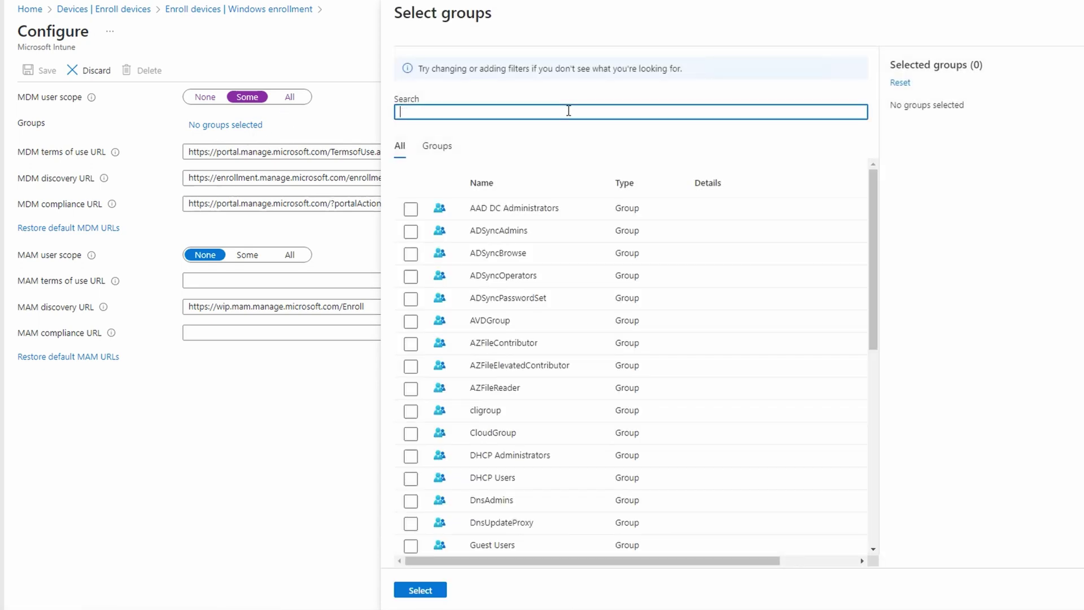
type("mdmu")
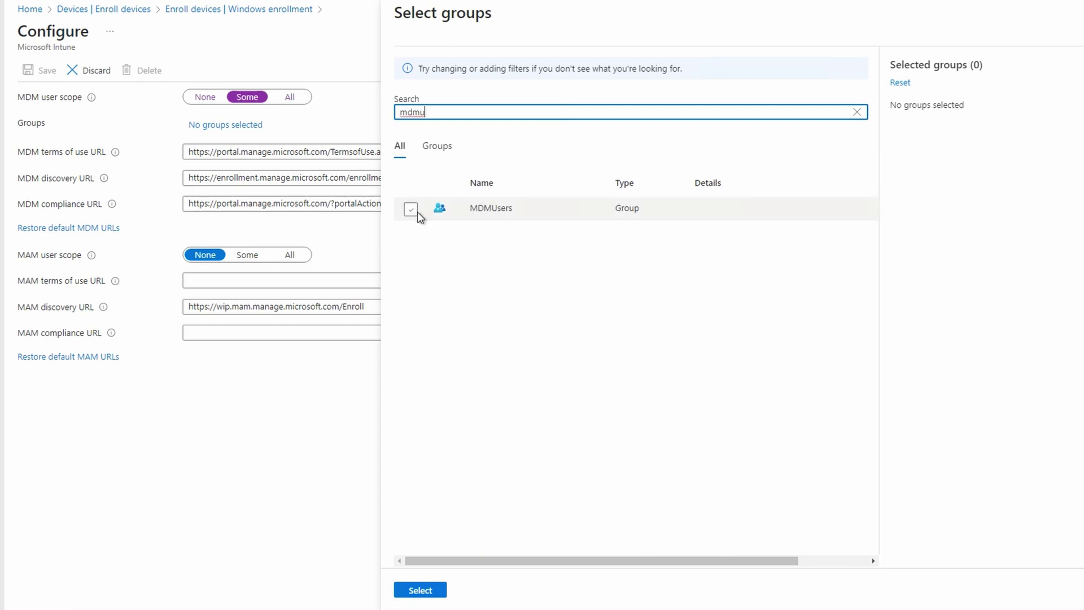
left_click(416, 211)
left_click(445, 593)
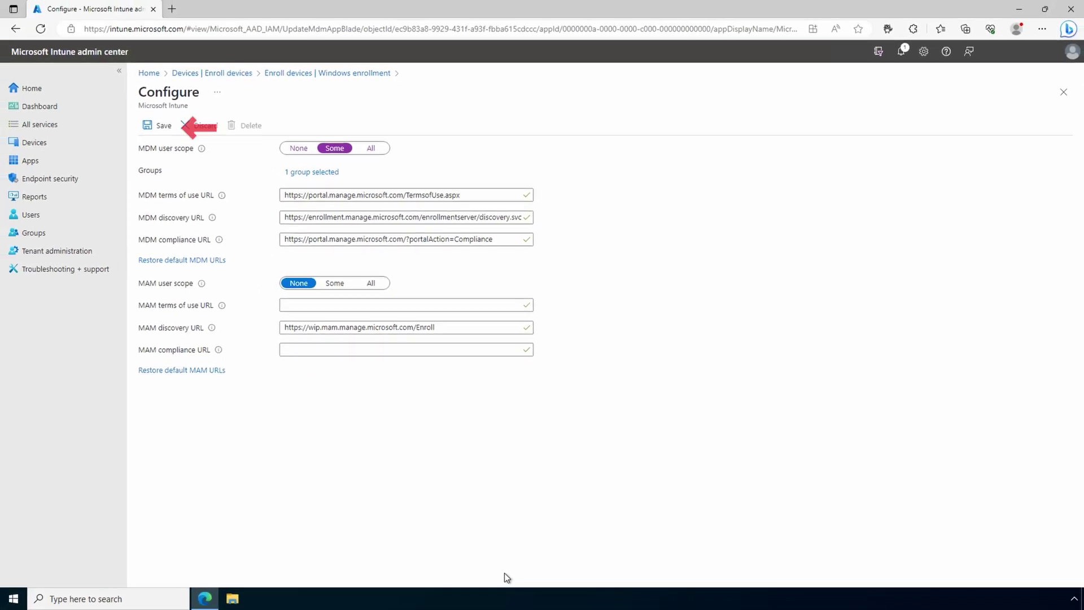
left_click(147, 126)
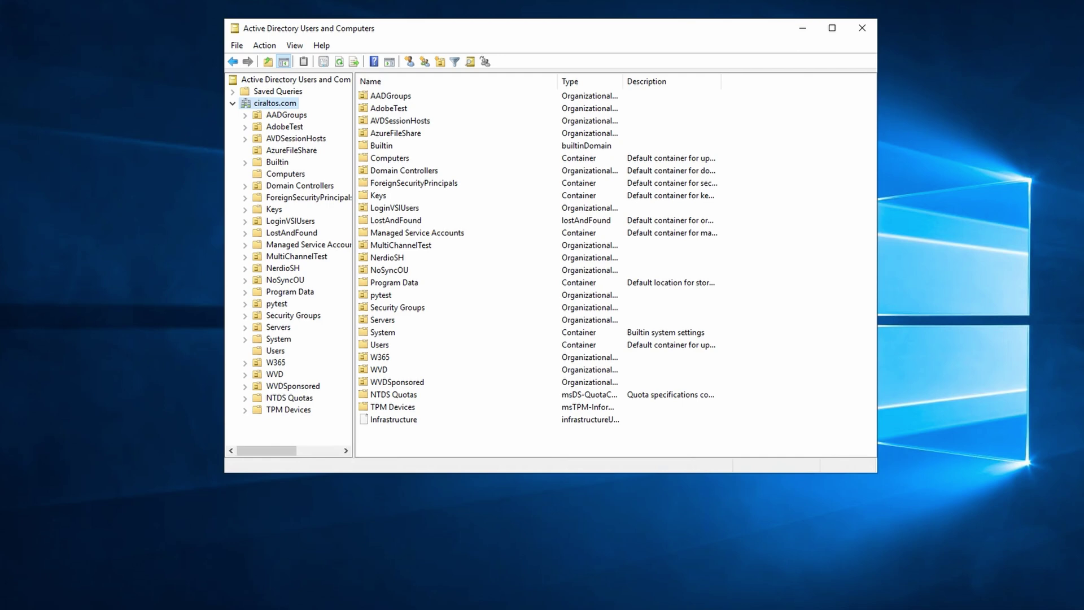
Create a global security group named MDMDevices in the Computers container.
left_click(285, 174)
right_click(286, 175)
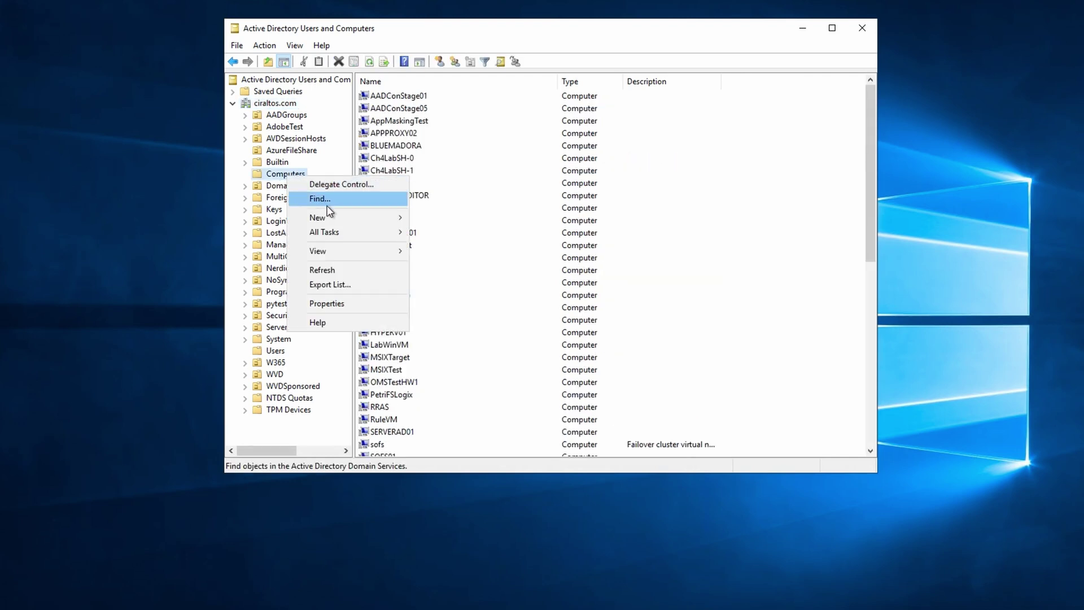
mouse_move(398, 222)
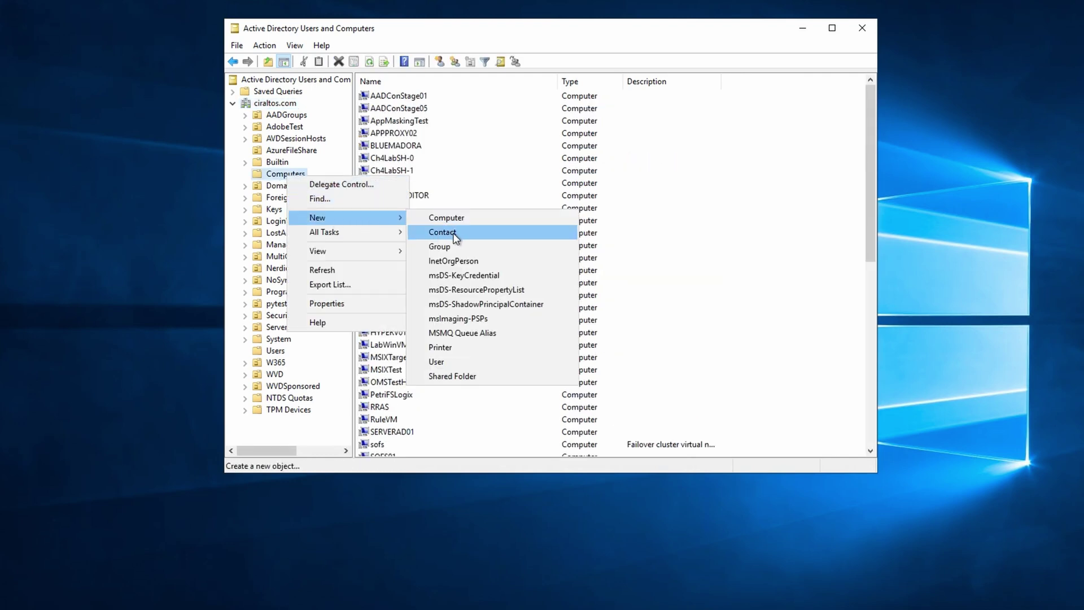
left_click(460, 247)
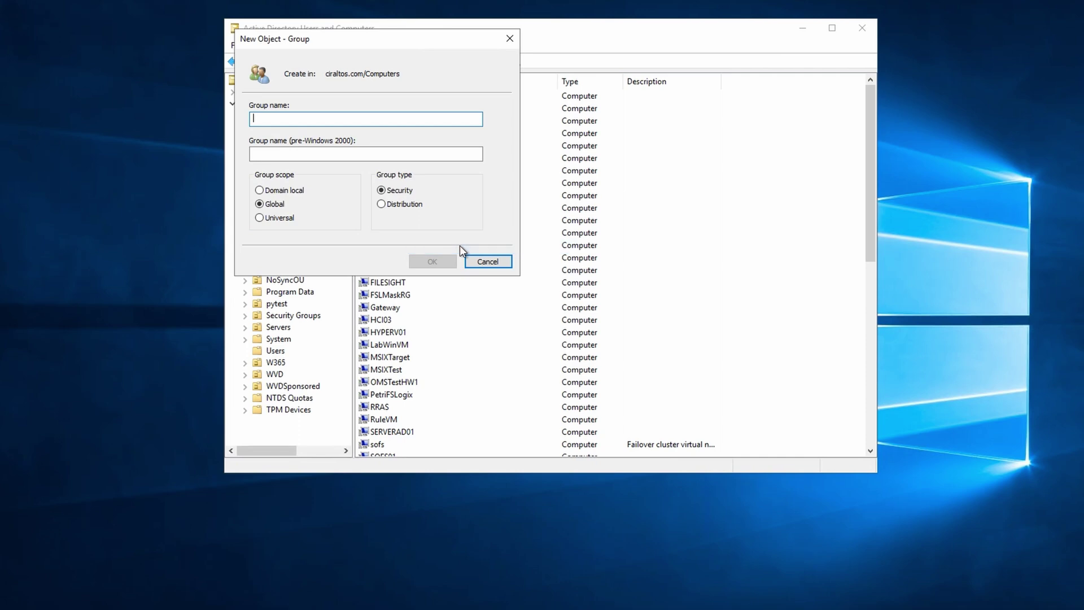
type("MDMDevices")
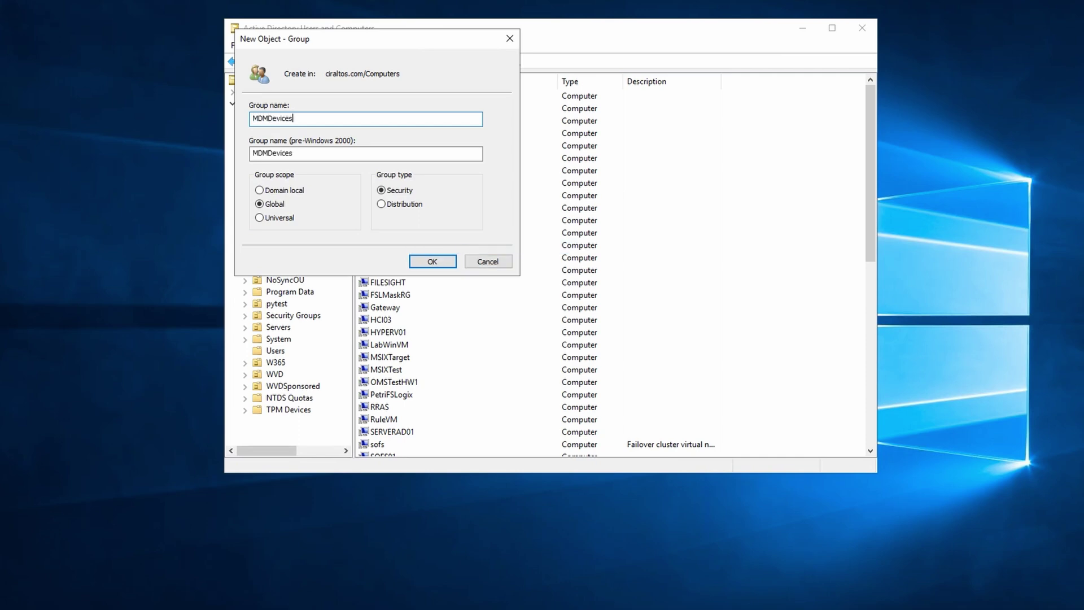
left_click(438, 264)
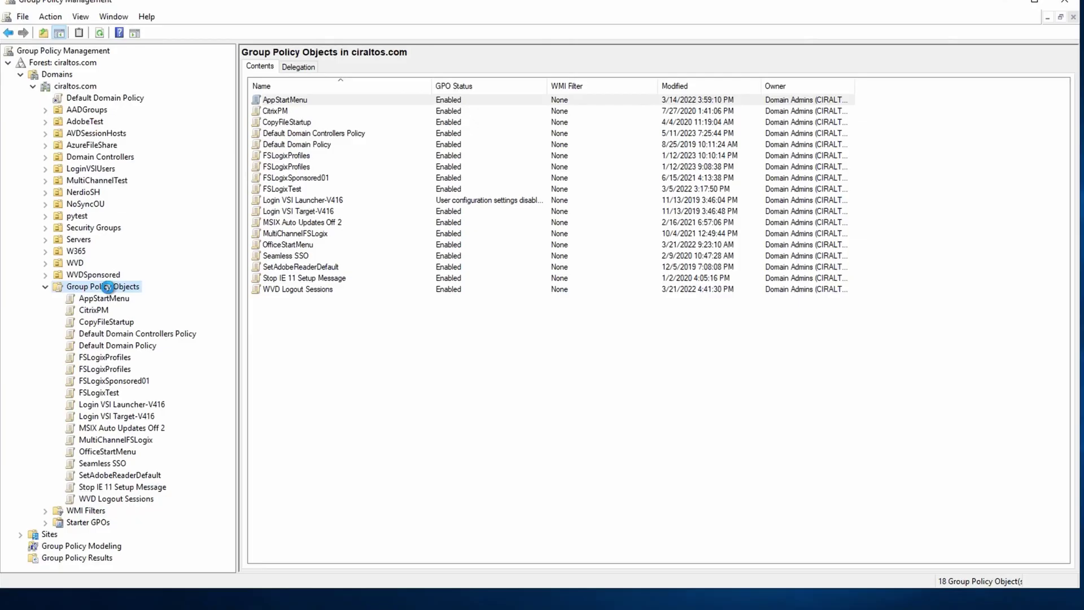
Create a new Group Policy Object named 'MDM Enrollment'.
right_click(107, 287)
left_click(131, 296)
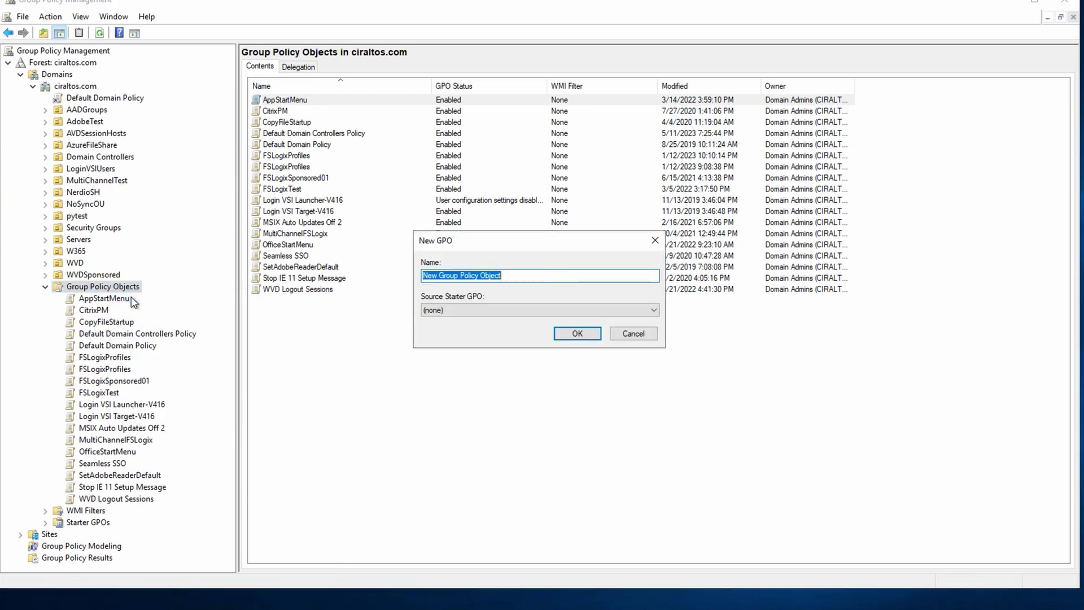
type("MDM Enro")
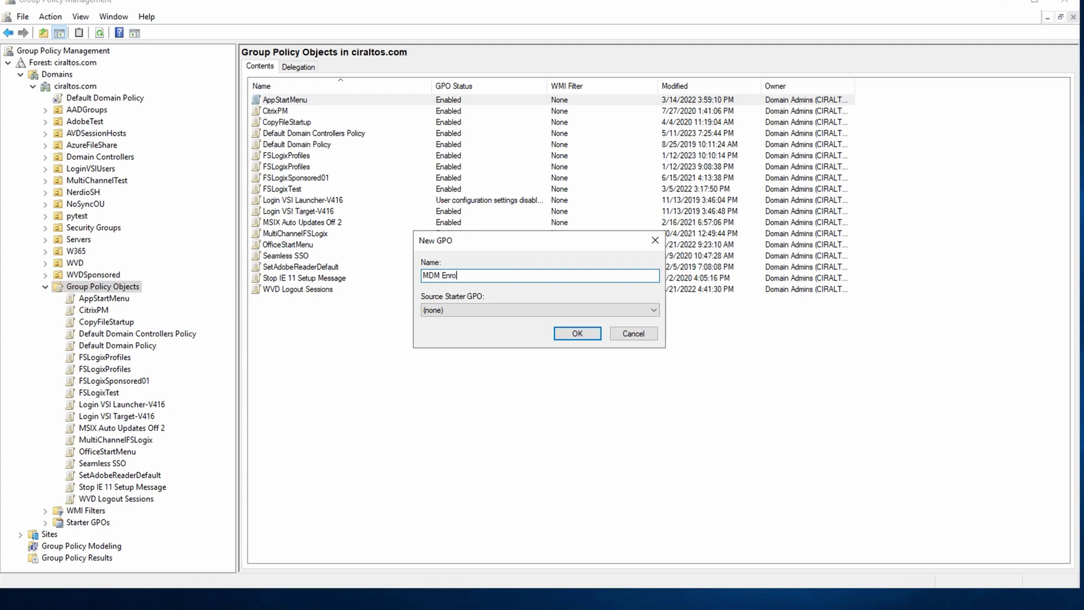
type("llment")
left_click(567, 334)
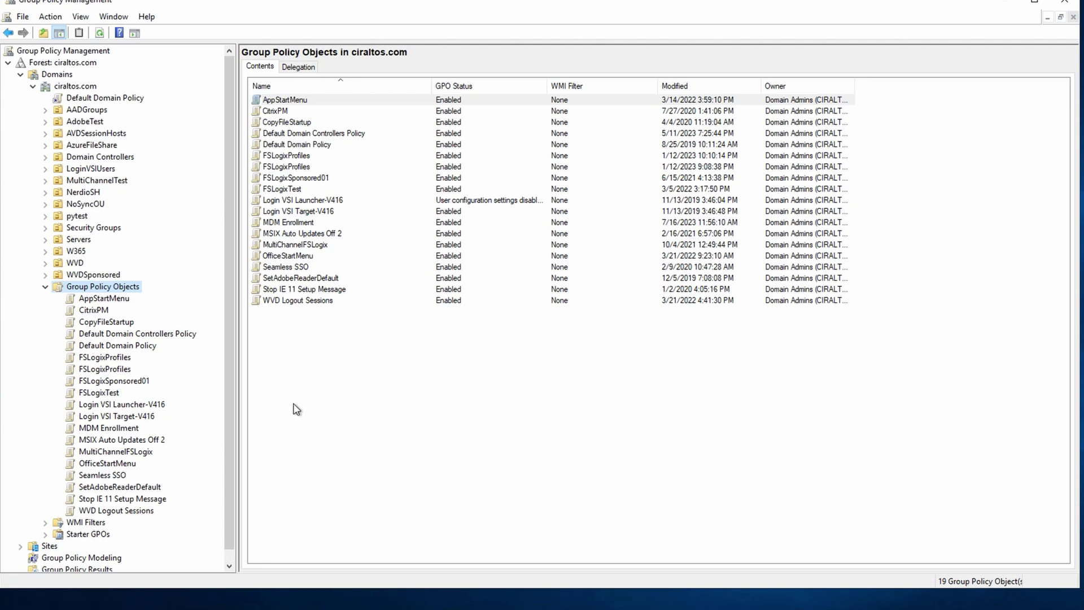
right_click(111, 428)
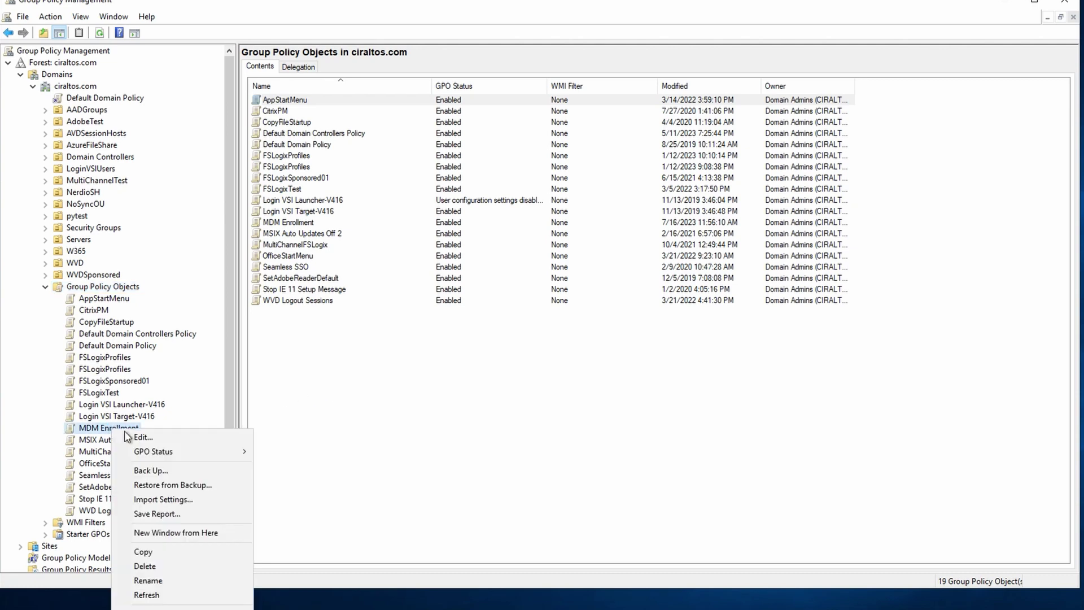
Edit the MDM Enrollment GPO and browse to Administrative Templates > Windows Components > MDM.
left_click(142, 438)
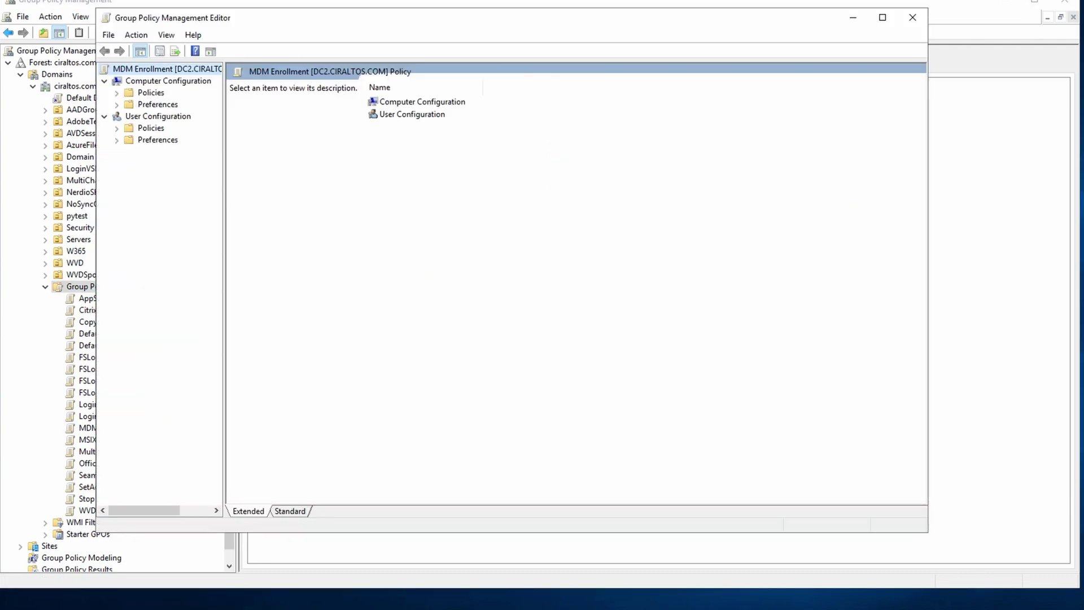
left_click(117, 92)
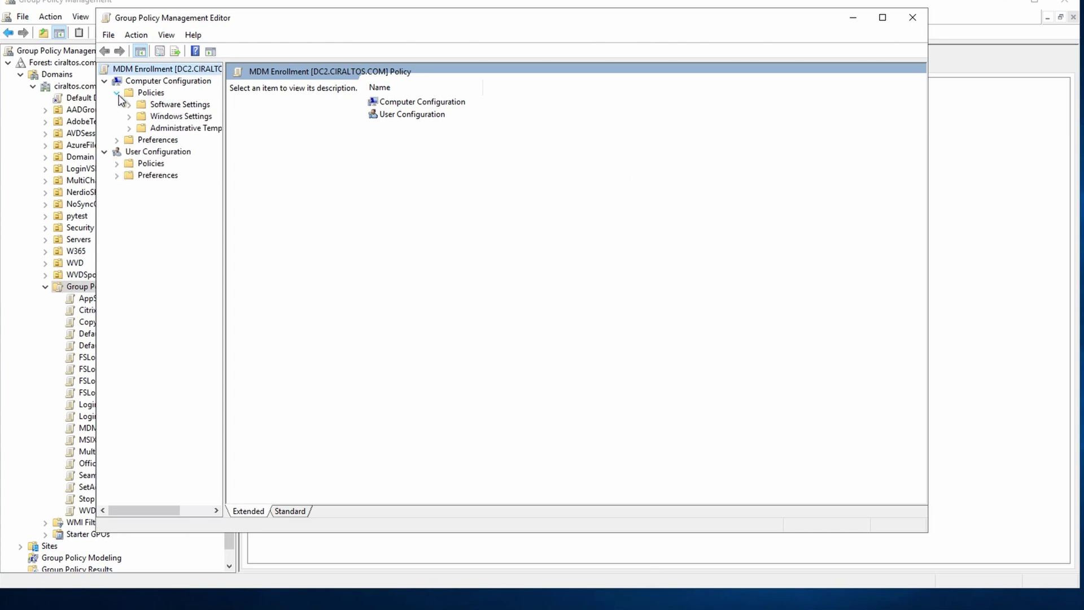
left_click(129, 129)
left_click_drag(227, 254, 303, 254)
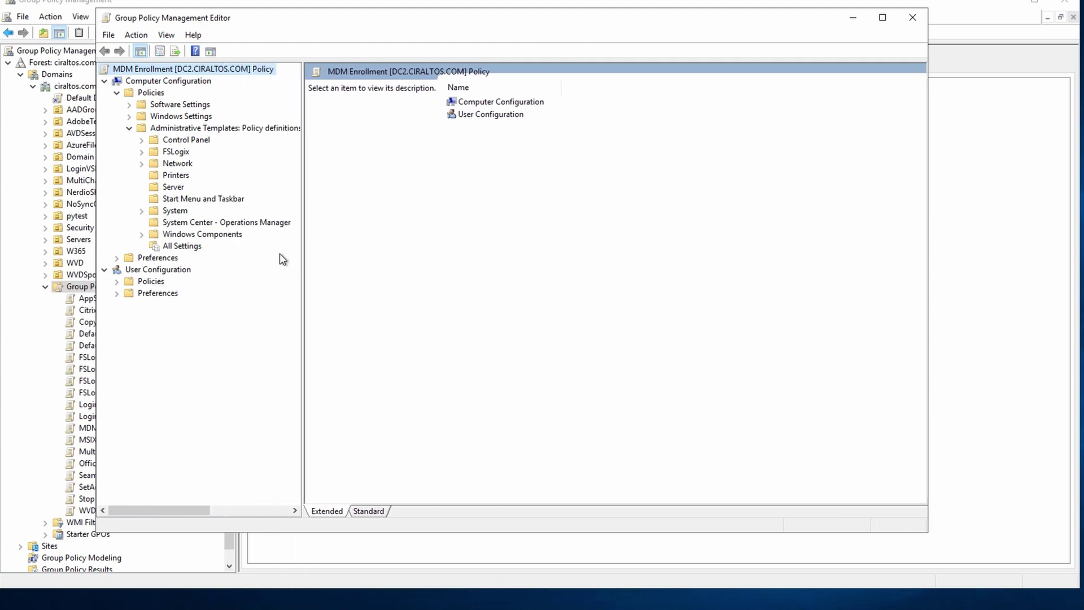
left_click(142, 235)
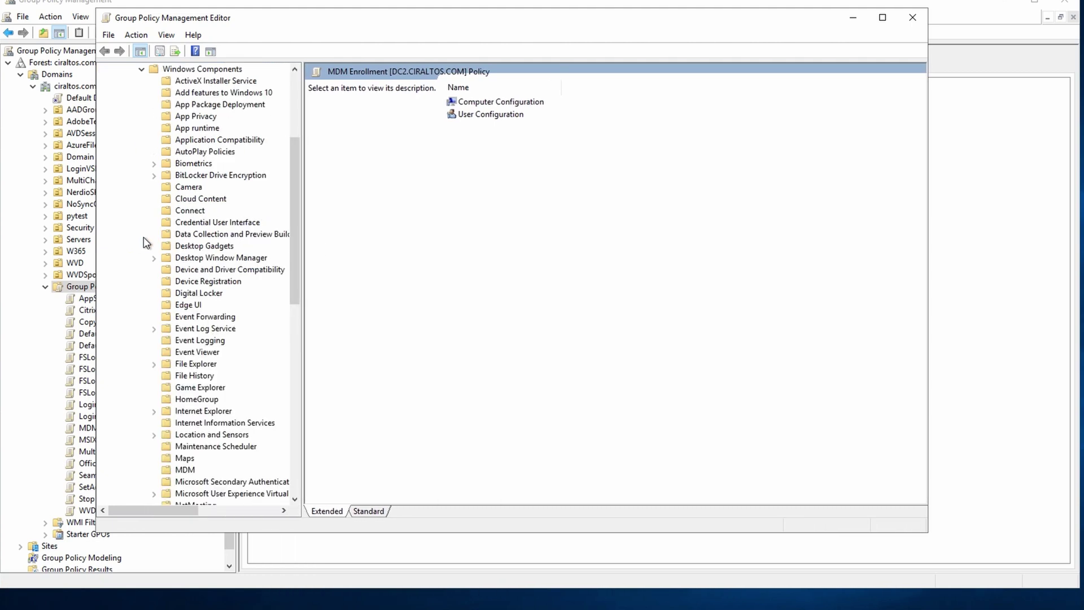
left_click(189, 471)
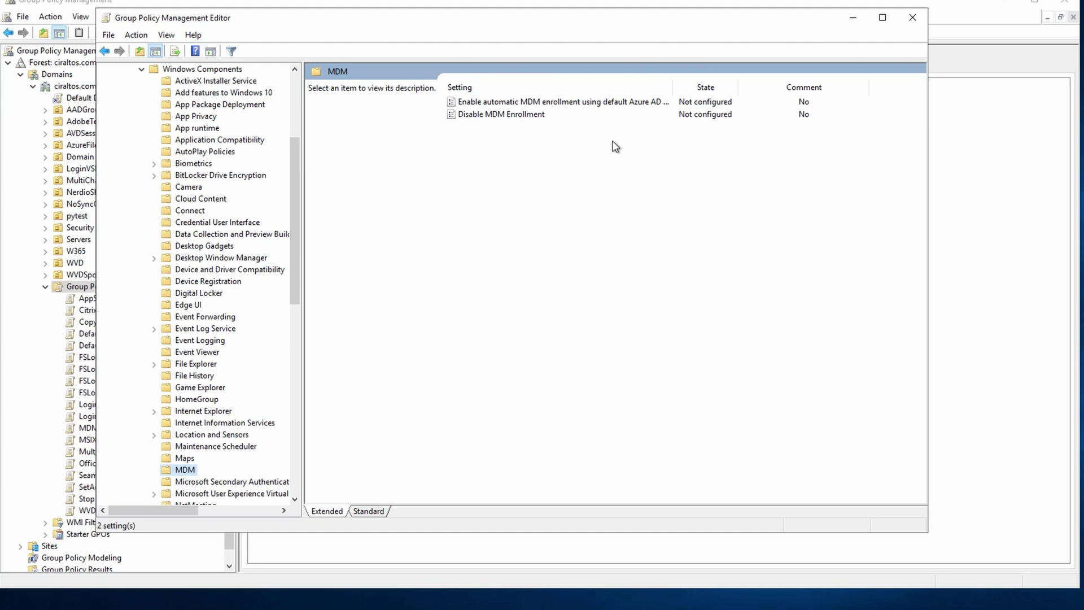
Enable automatic MDM enrollment with default Azure AD credentials using User Credential, then close the editor.
double_click(615, 102)
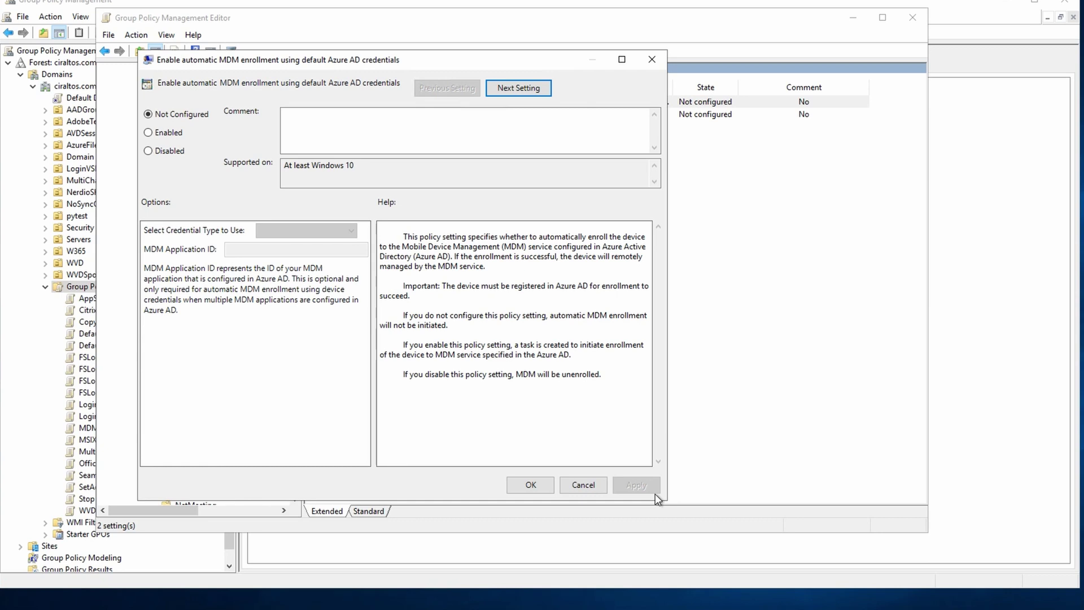
left_click(175, 133)
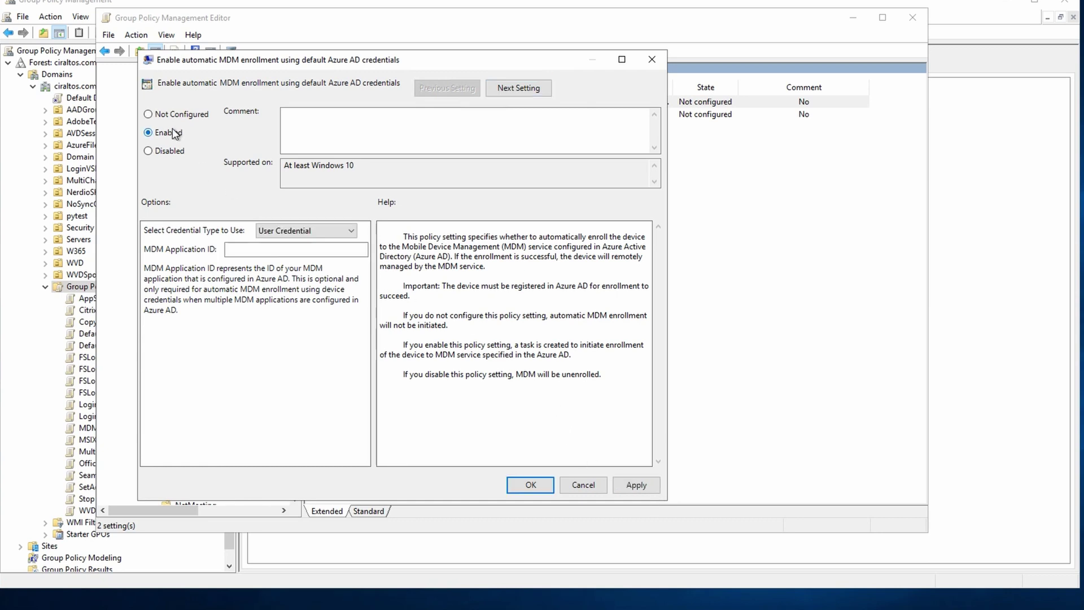
left_click(352, 232)
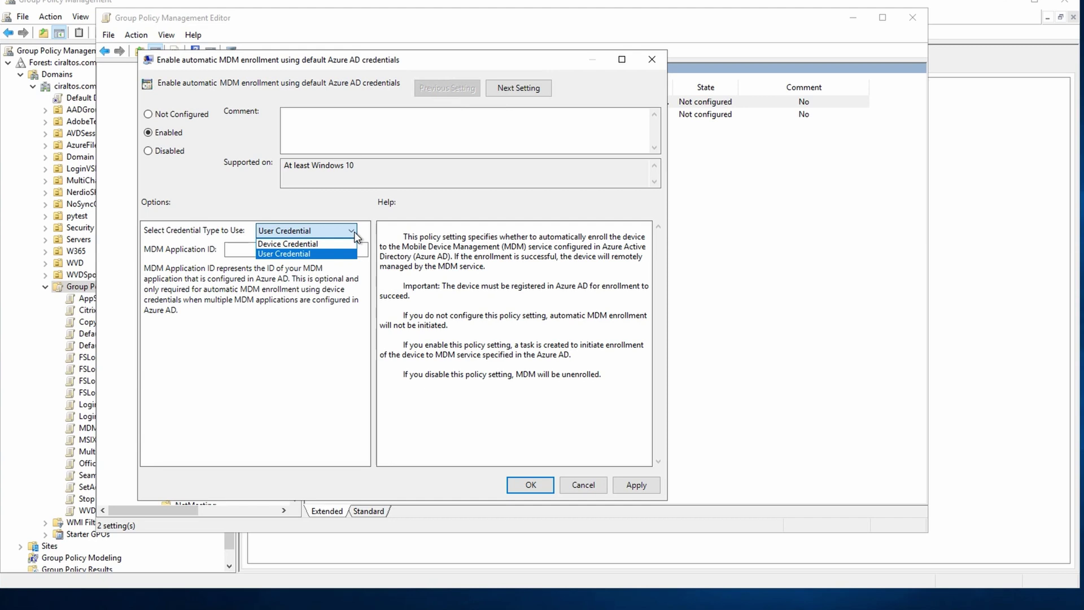
left_click(355, 235)
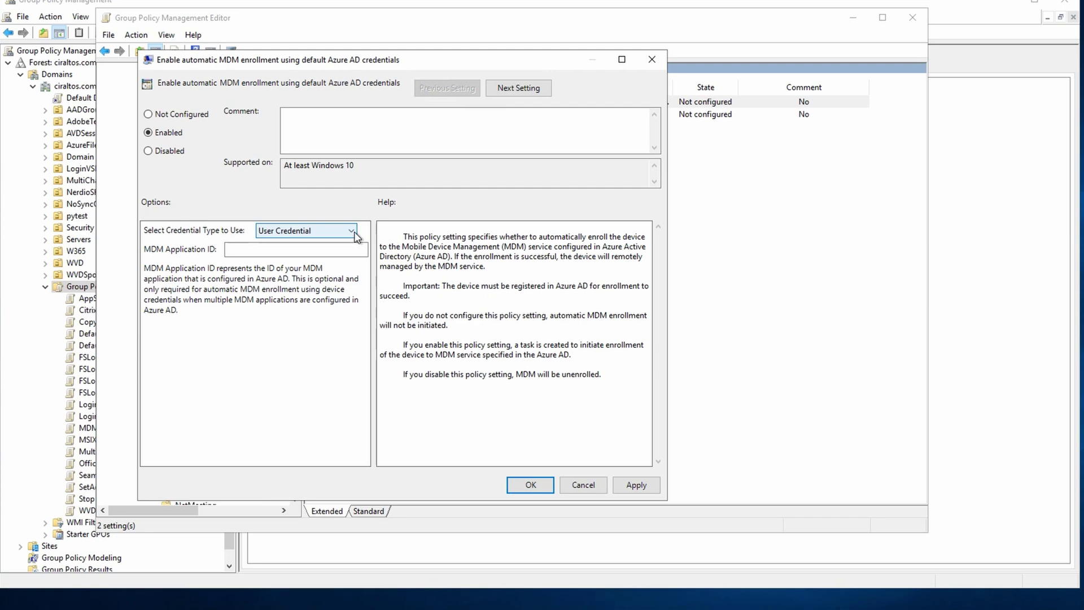
left_click(646, 489)
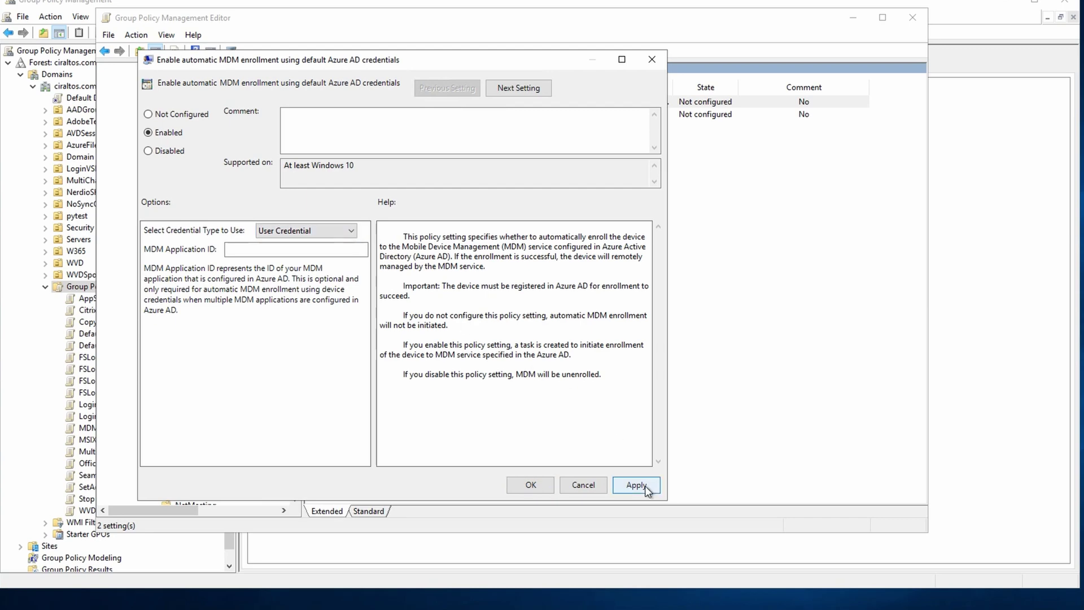
left_click(531, 485)
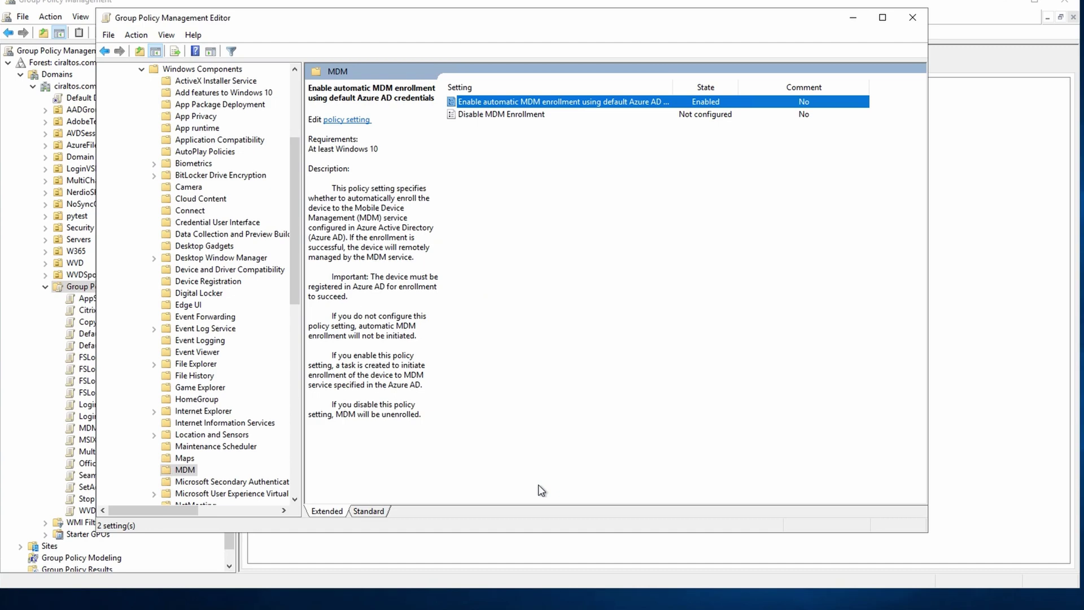
left_click(913, 18)
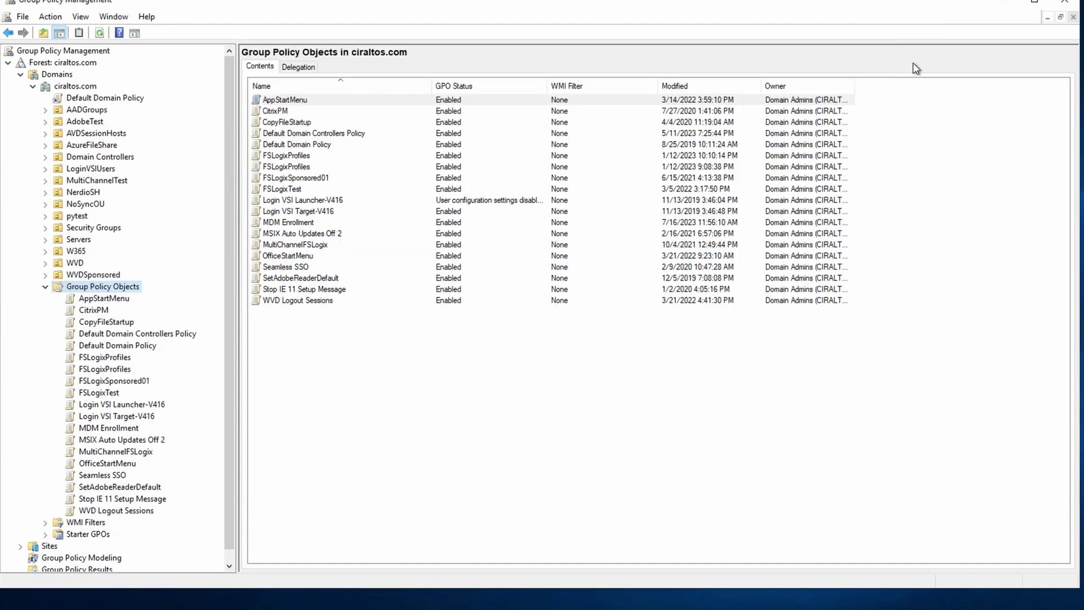
Add the MDMDevices group to the MDM Enrollment GPO's security filtering.
left_click(126, 429)
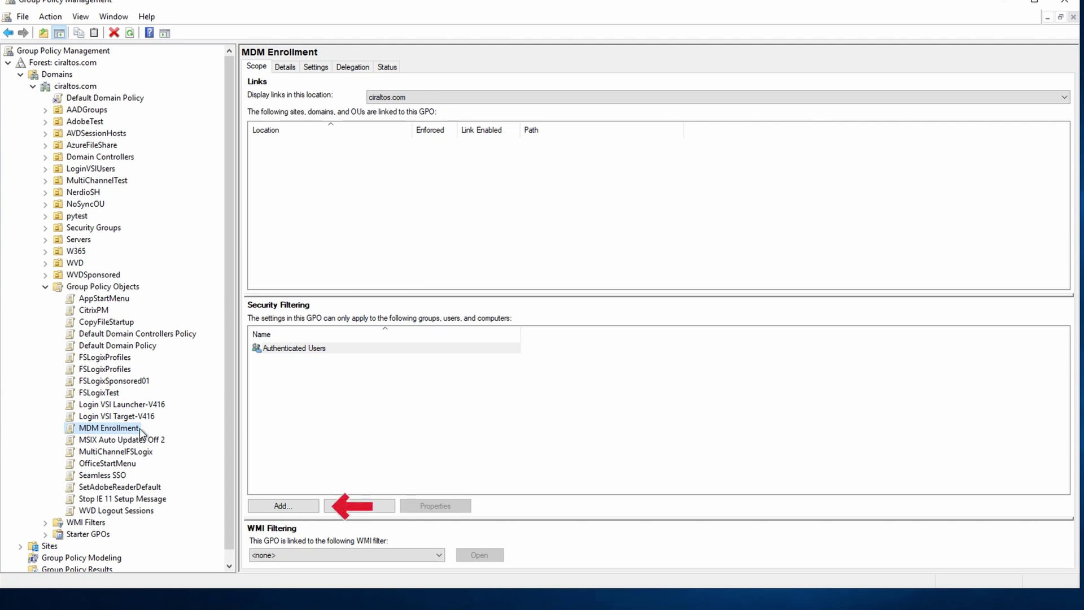
left_click(283, 510)
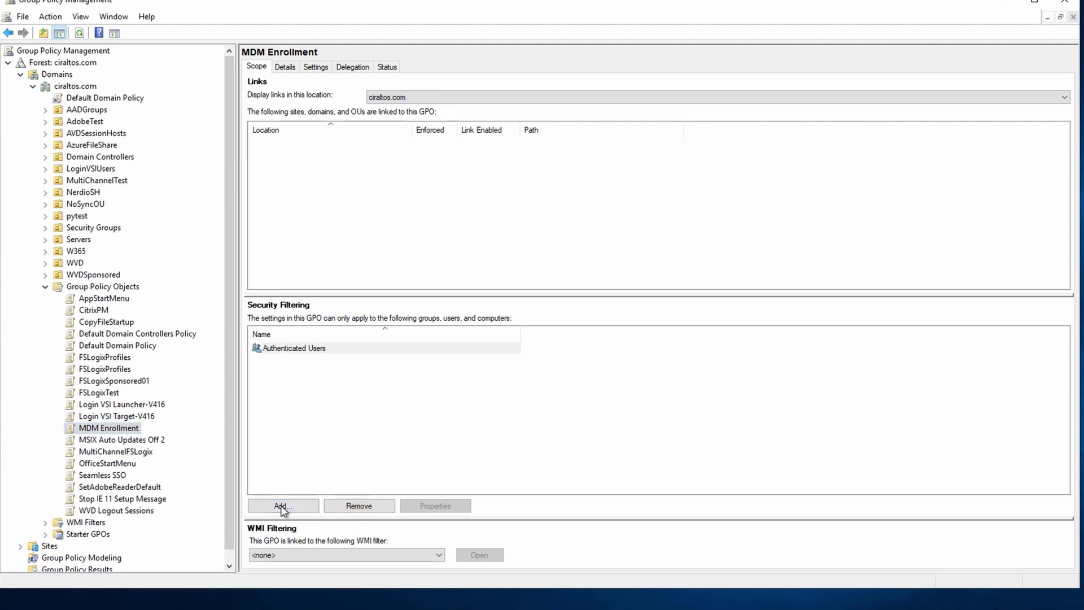
type("m")
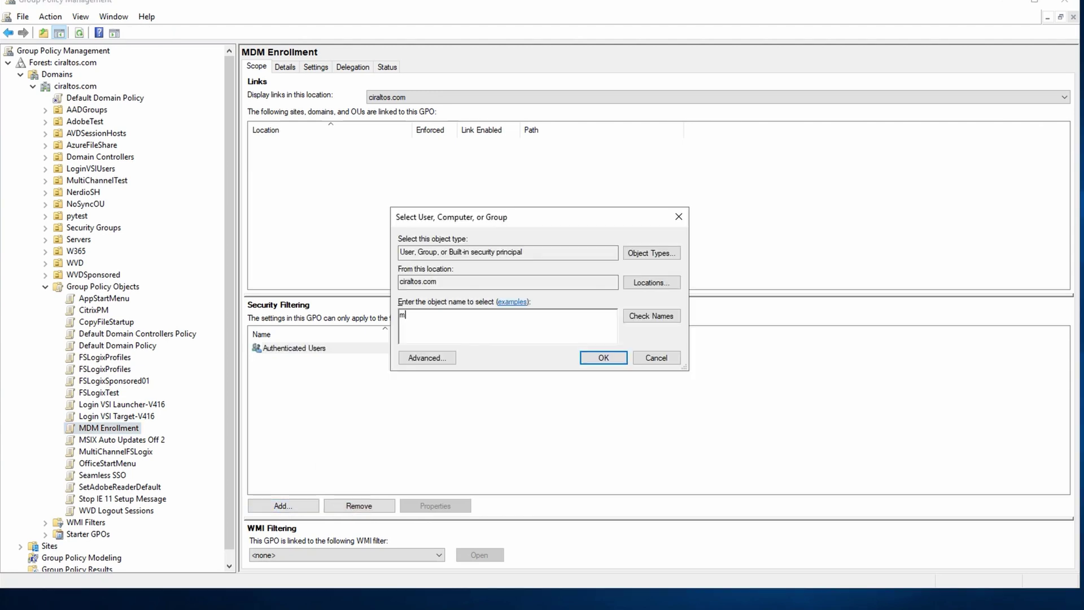
type("dmdevices")
left_click(602, 359)
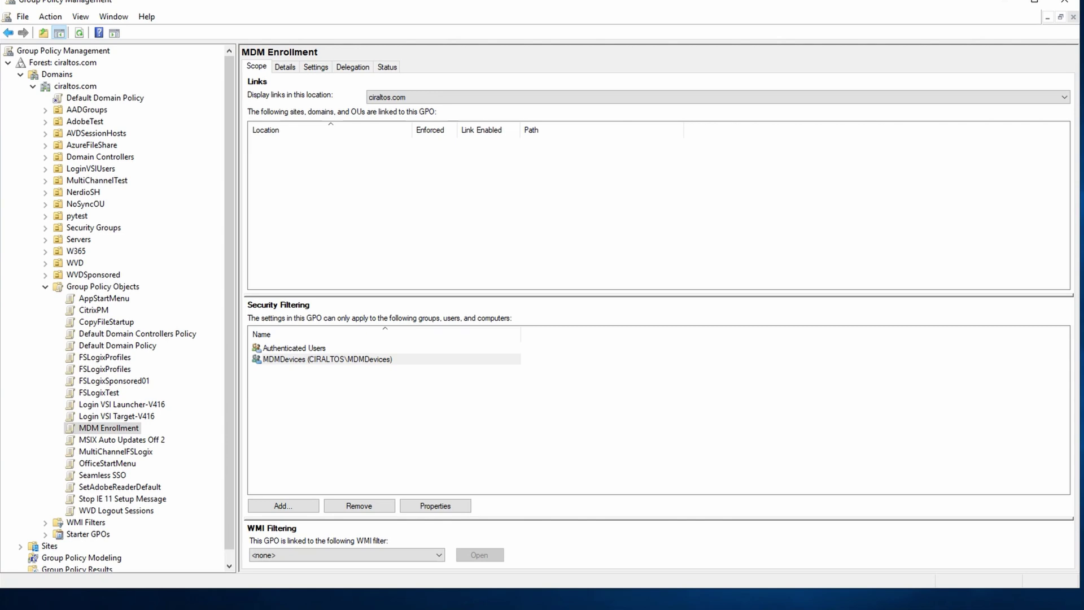
right_click(71, 89)
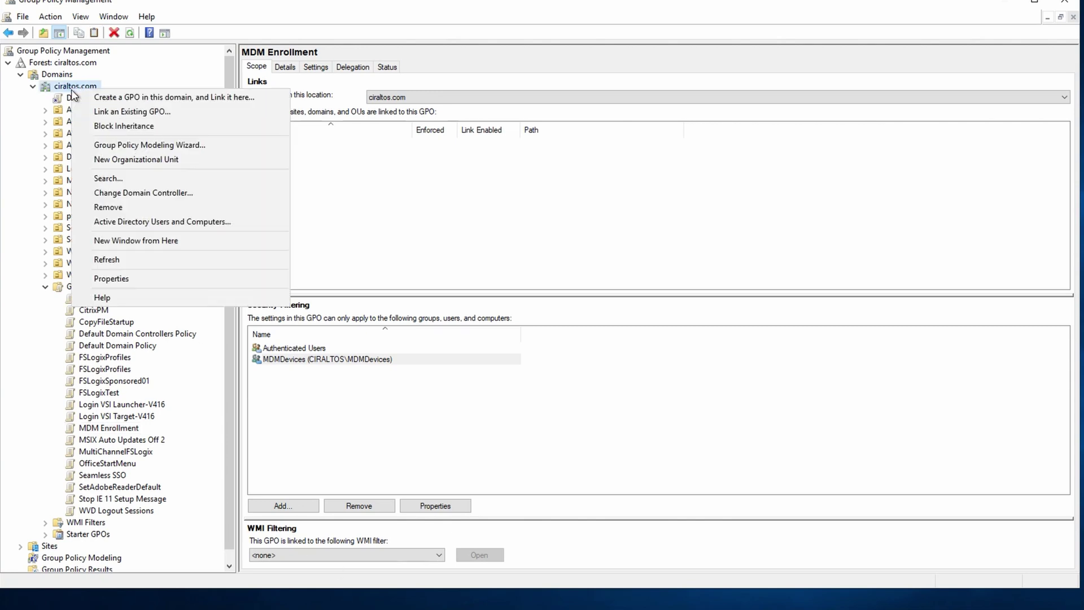
Link the existing MDM Enrollment GPO to the ciraltos.com domain.
left_click(106, 111)
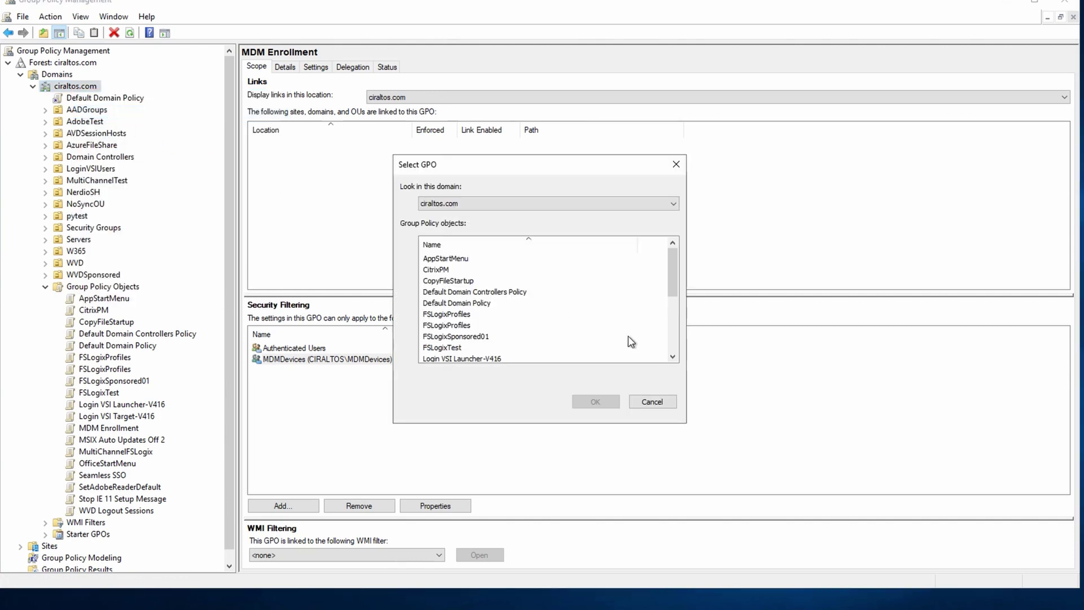
scroll(631, 341, "down", 2)
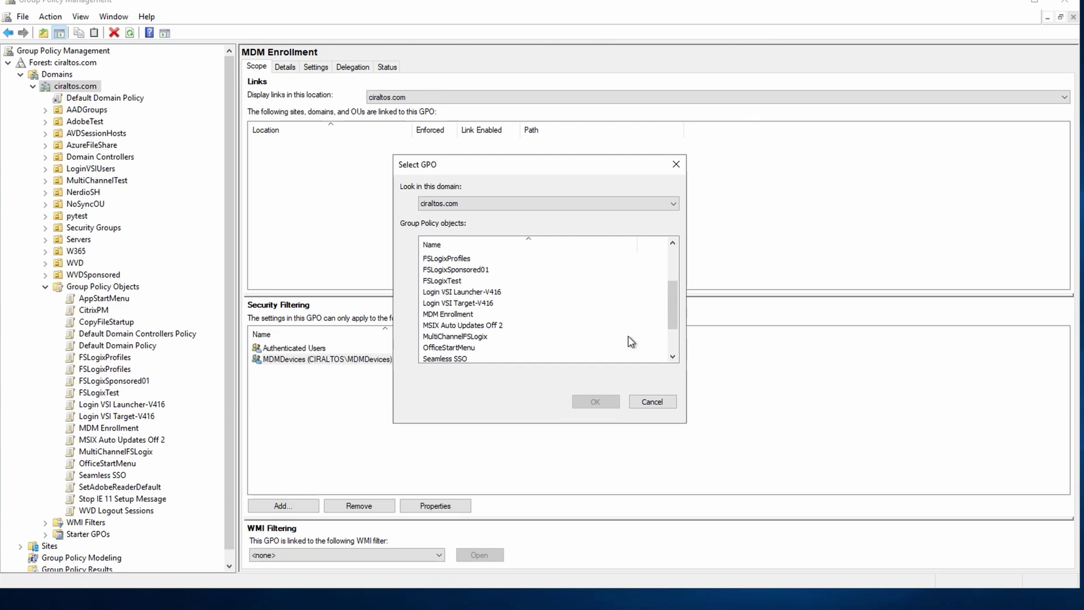
left_click(503, 314)
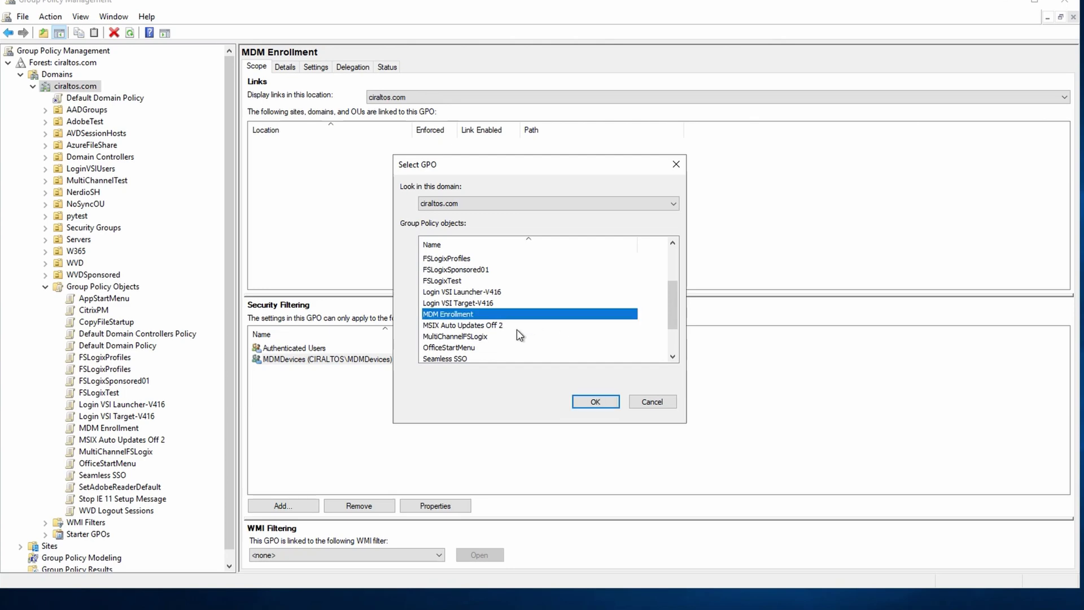
left_click(595, 401)
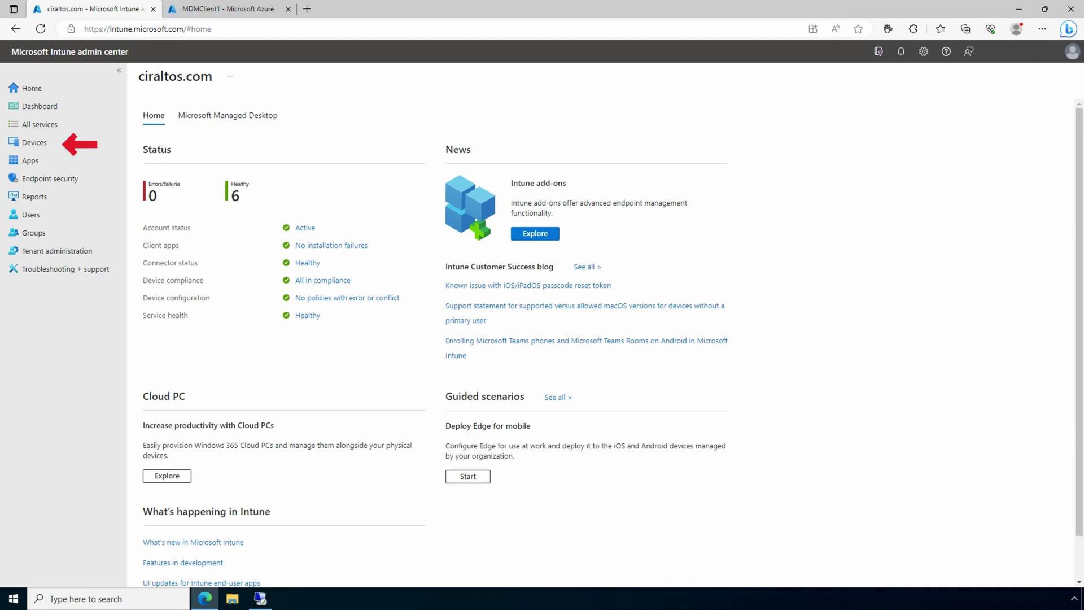
Show the Windows devices list under Devices > By platform.
left_click(36, 144)
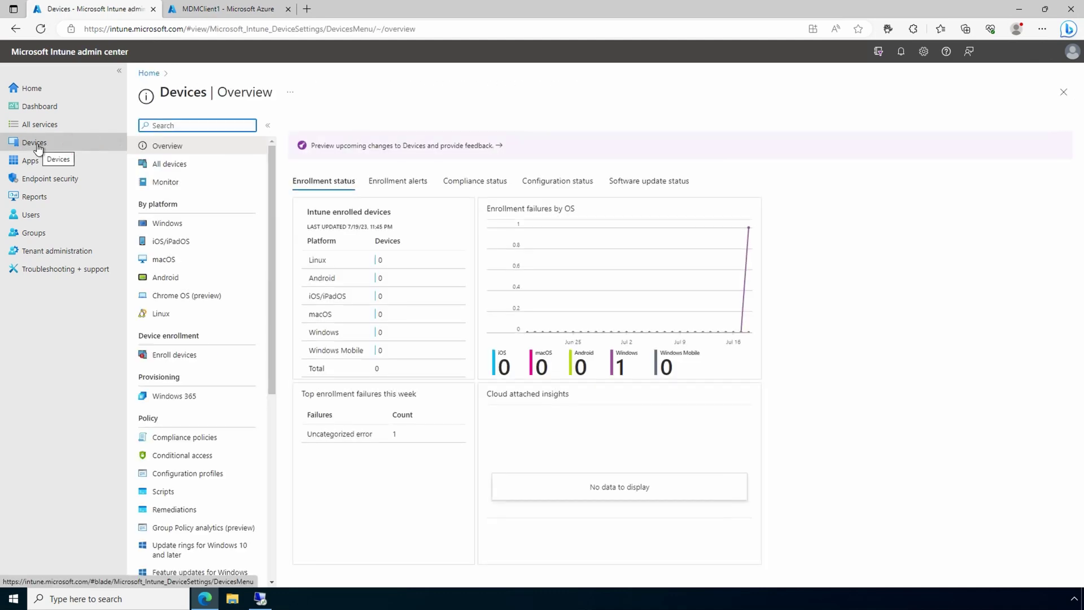
left_click(154, 217)
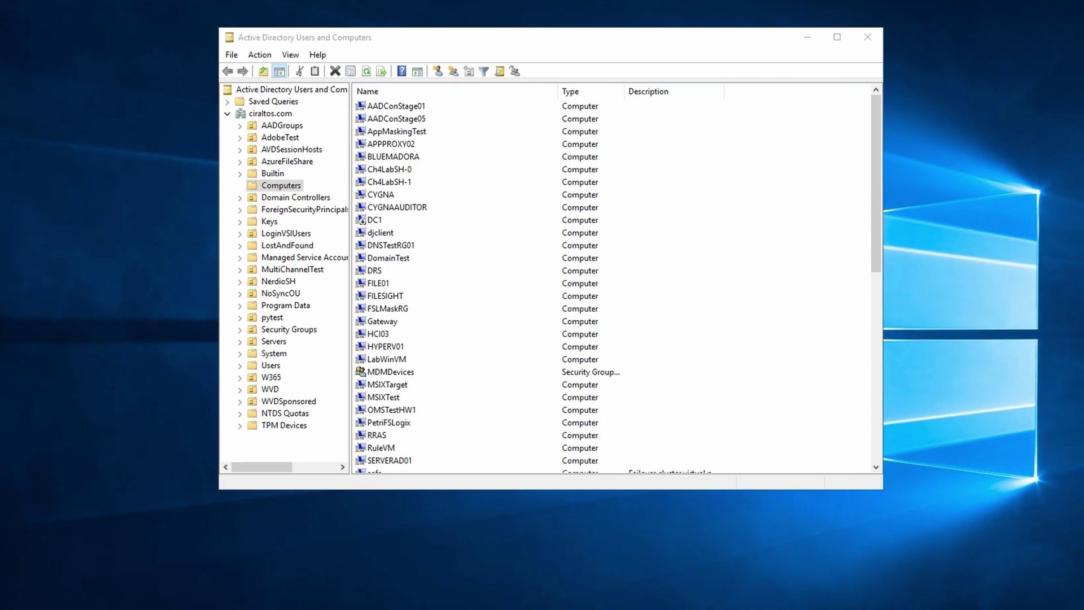
Add the computer MDMClient1 to the MDMDevices group's members, with Computers included as an object type, and save.
double_click(411, 374)
left_click(507, 148)
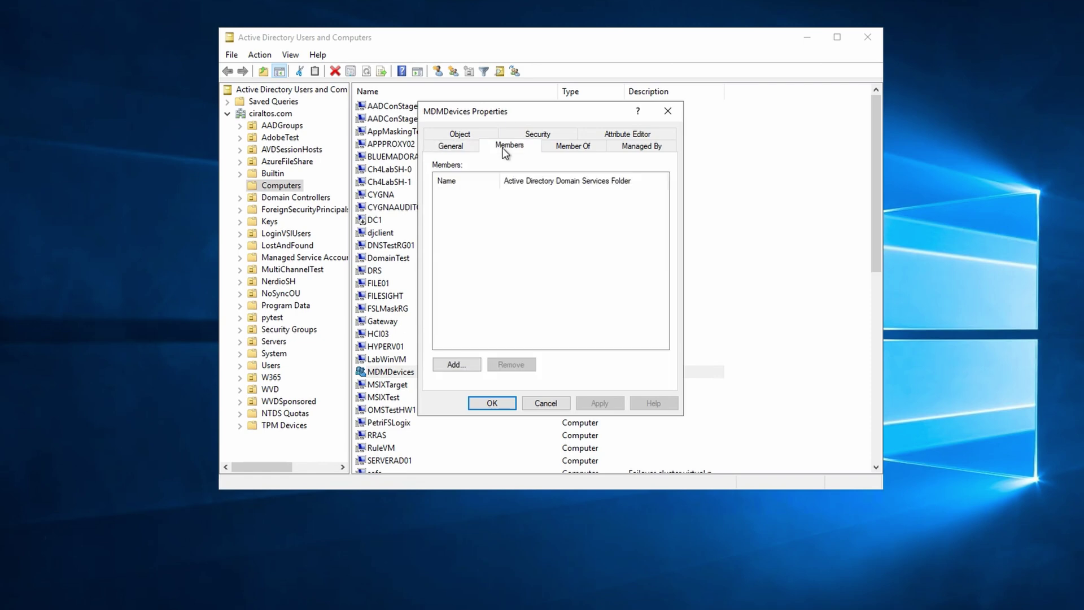
left_click(458, 362)
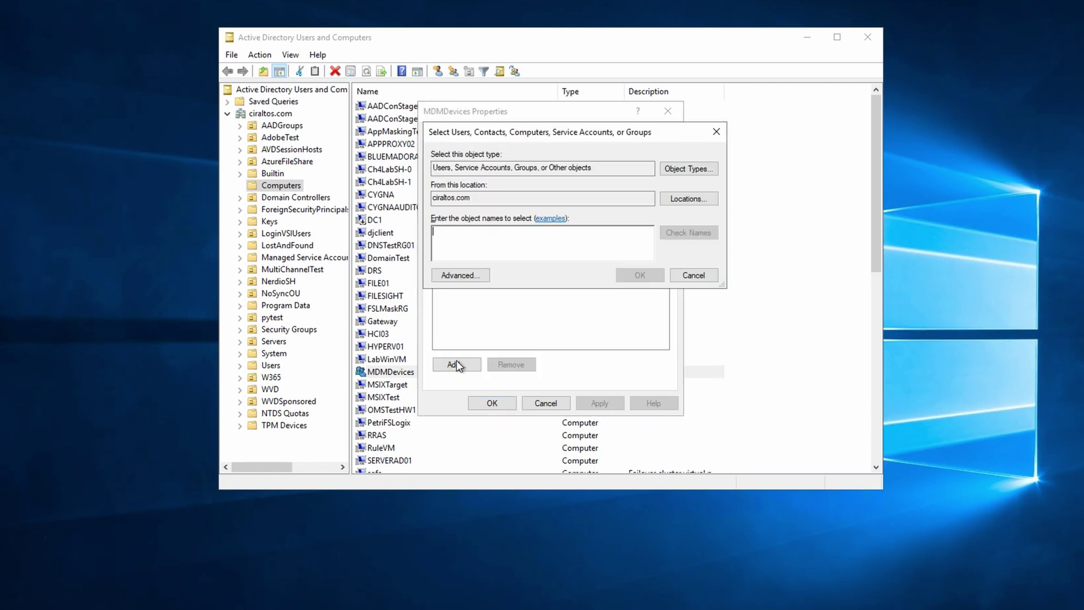
left_click(684, 169)
left_click(444, 244)
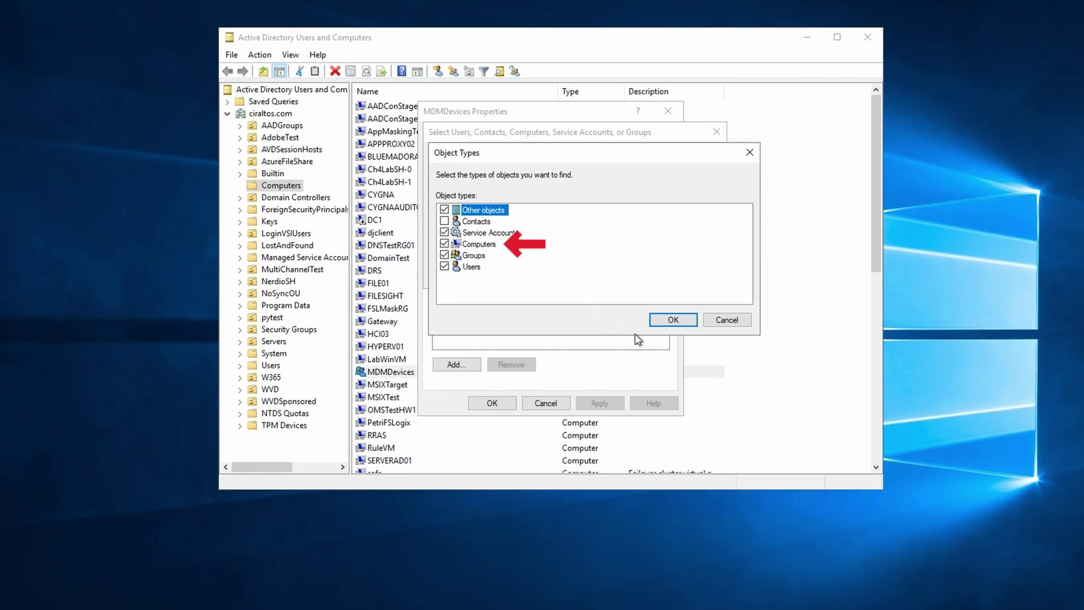
left_click(670, 322)
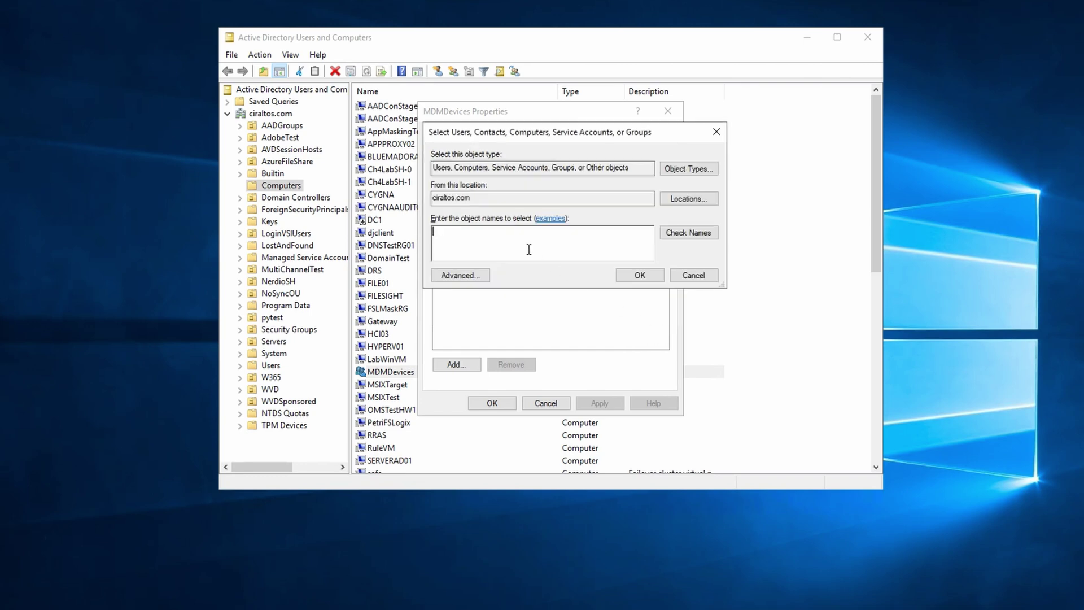
type("mdmclient1")
key("Return")
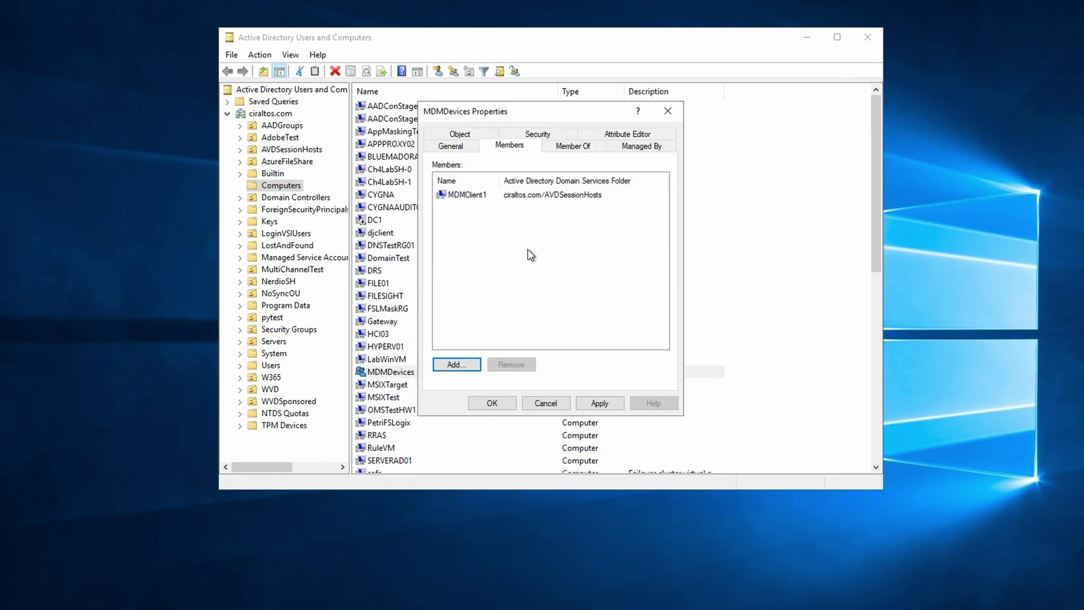
left_click(601, 408)
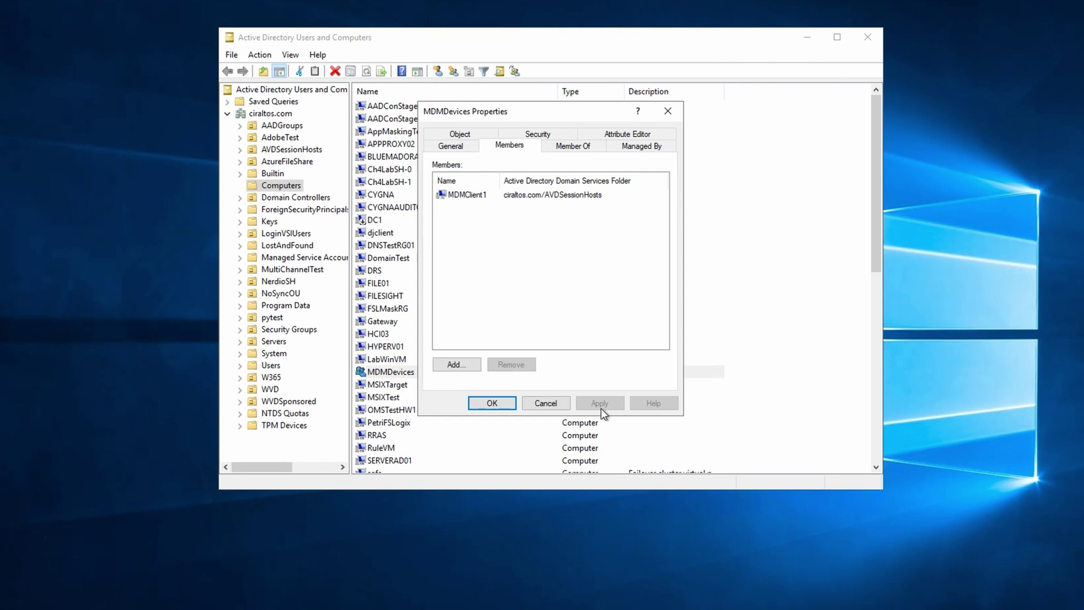
left_click(493, 404)
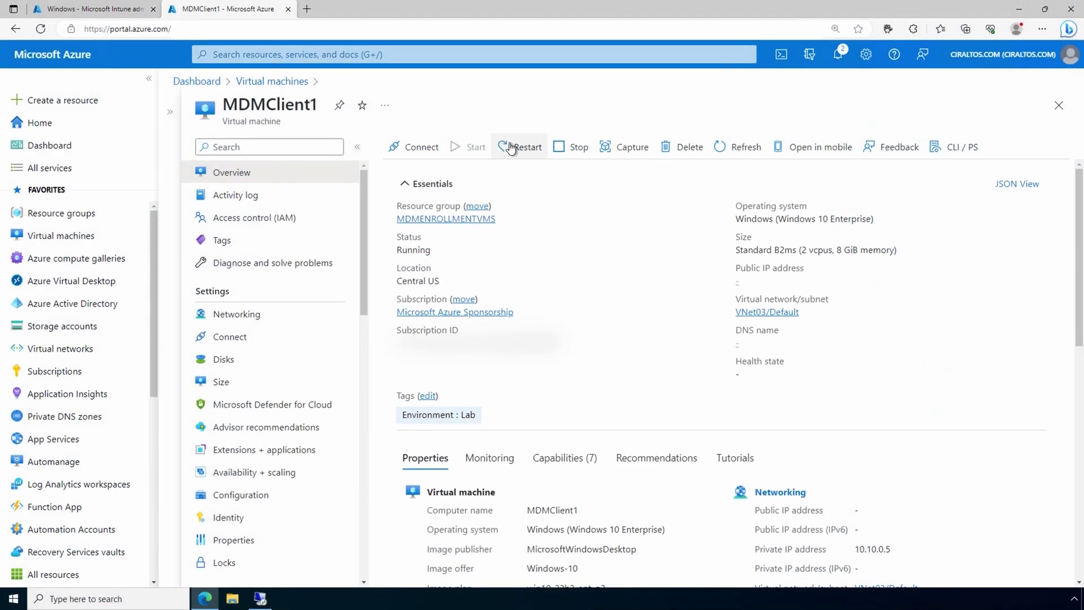
Restart the MDMClient1 virtual machine and confirm with Yes.
left_click(510, 147)
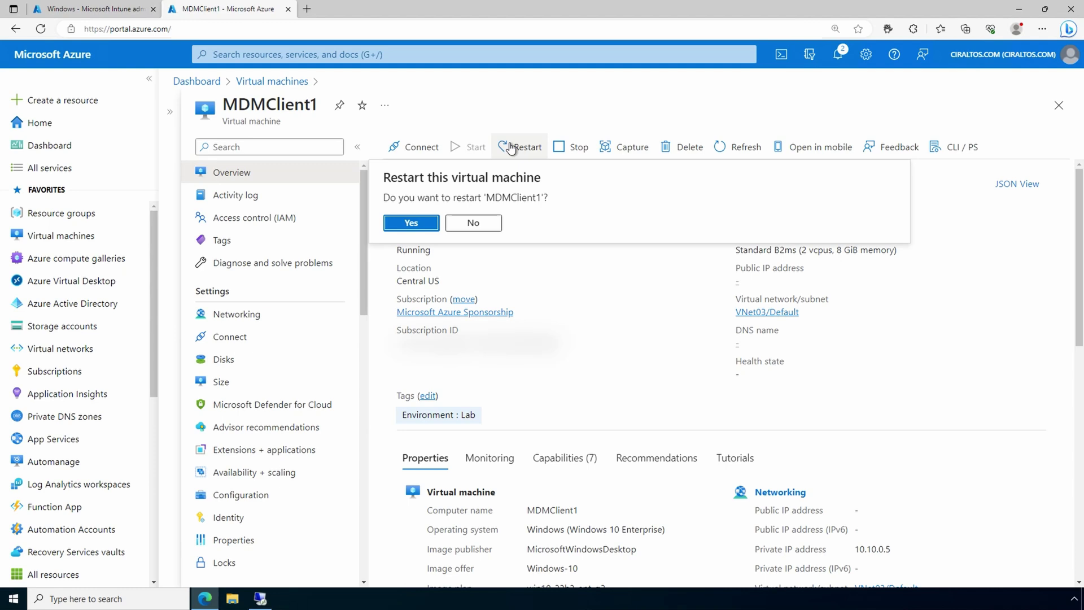
left_click(416, 223)
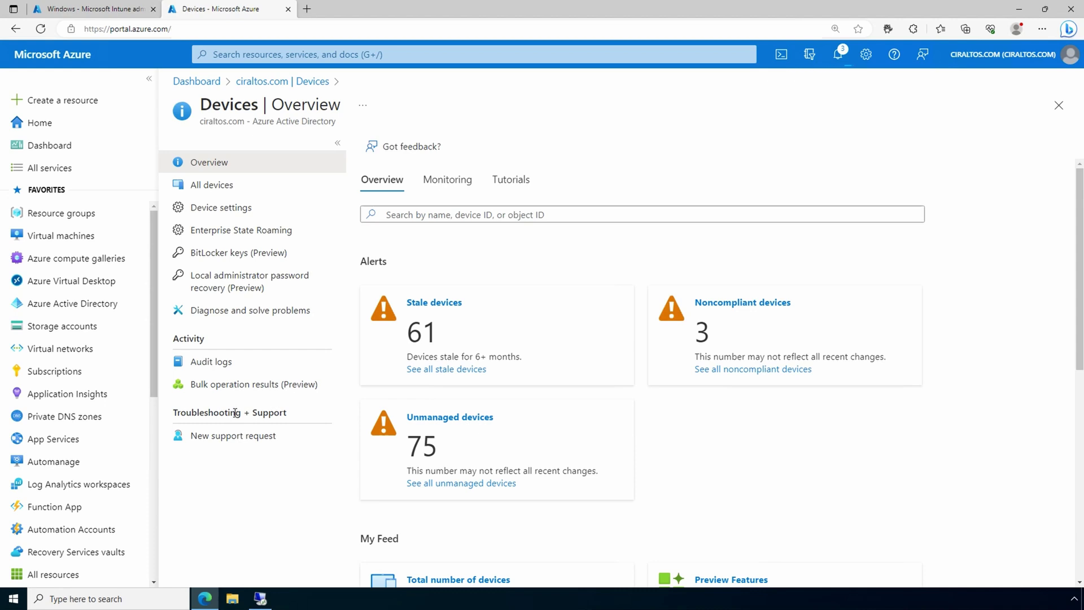
Filter All devices by Join Type 'Hybrid Azure AD joined' and scroll to find MDMClient1.
left_click(219, 187)
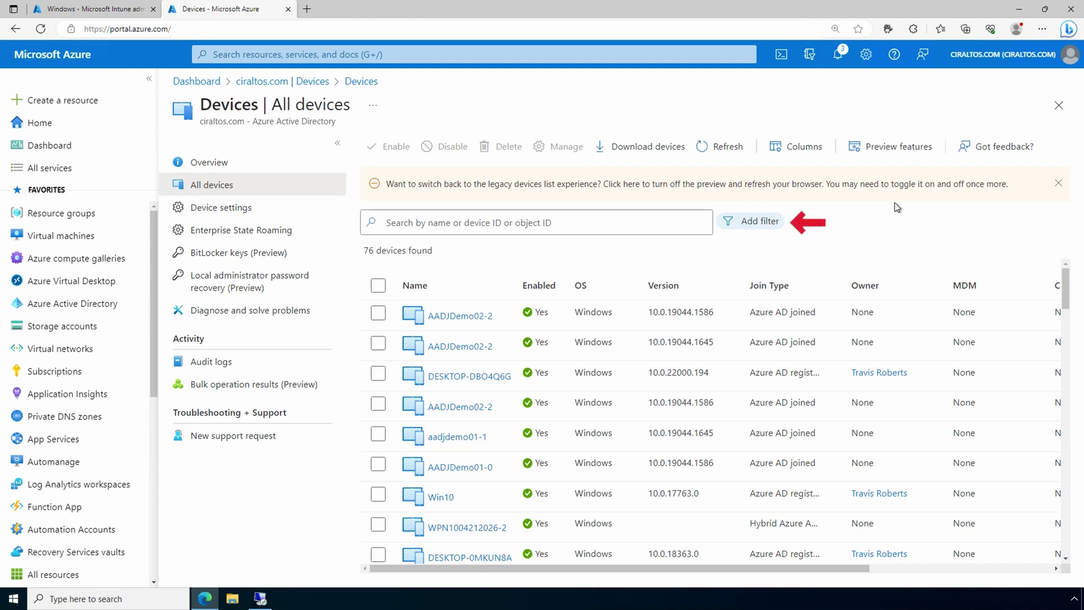
left_click(780, 223)
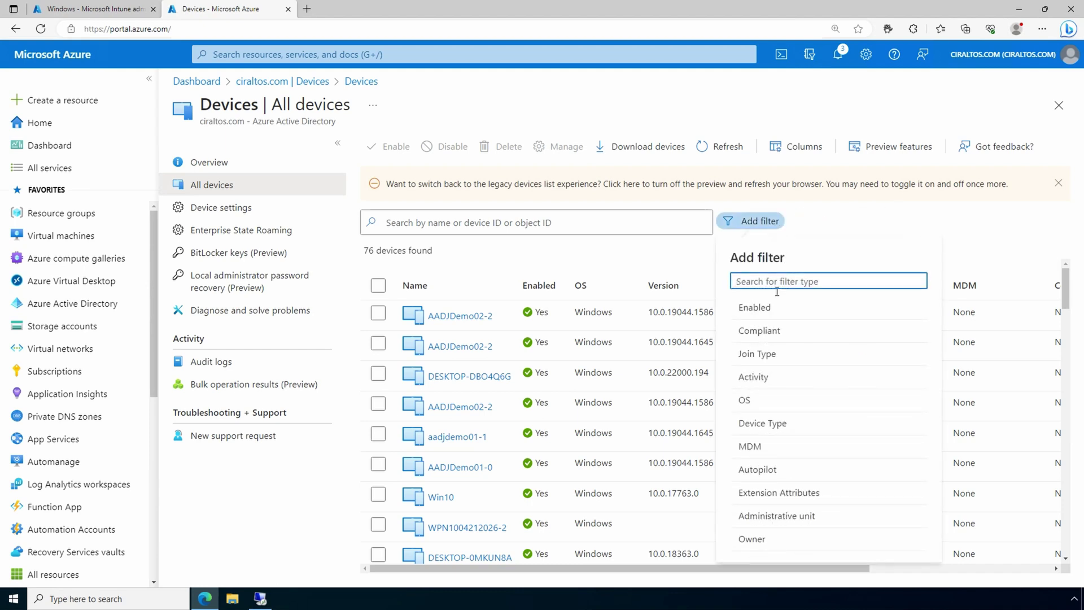
left_click(777, 356)
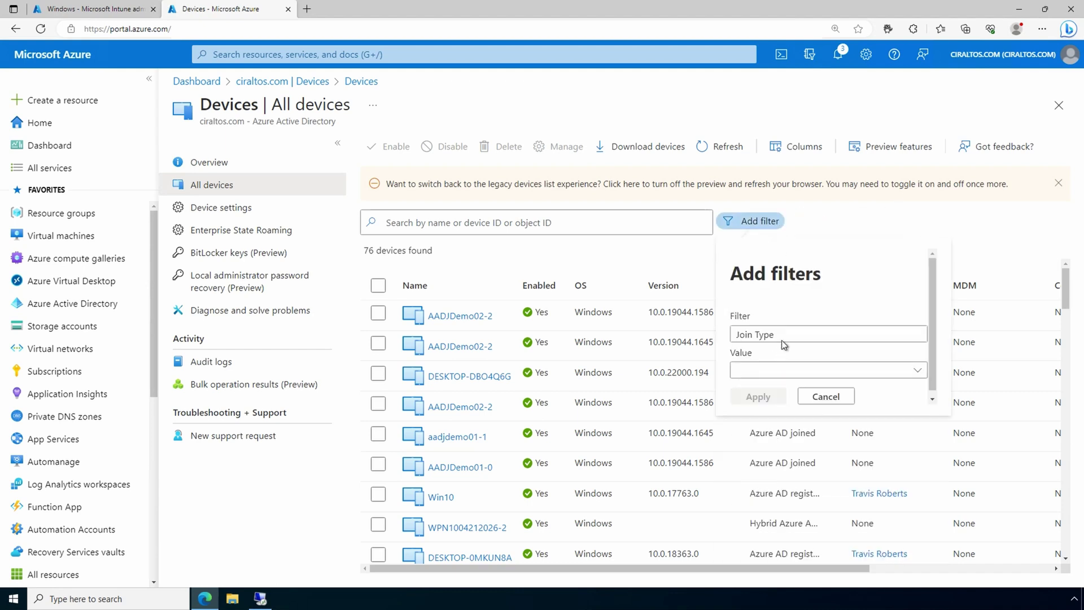
left_click(796, 373)
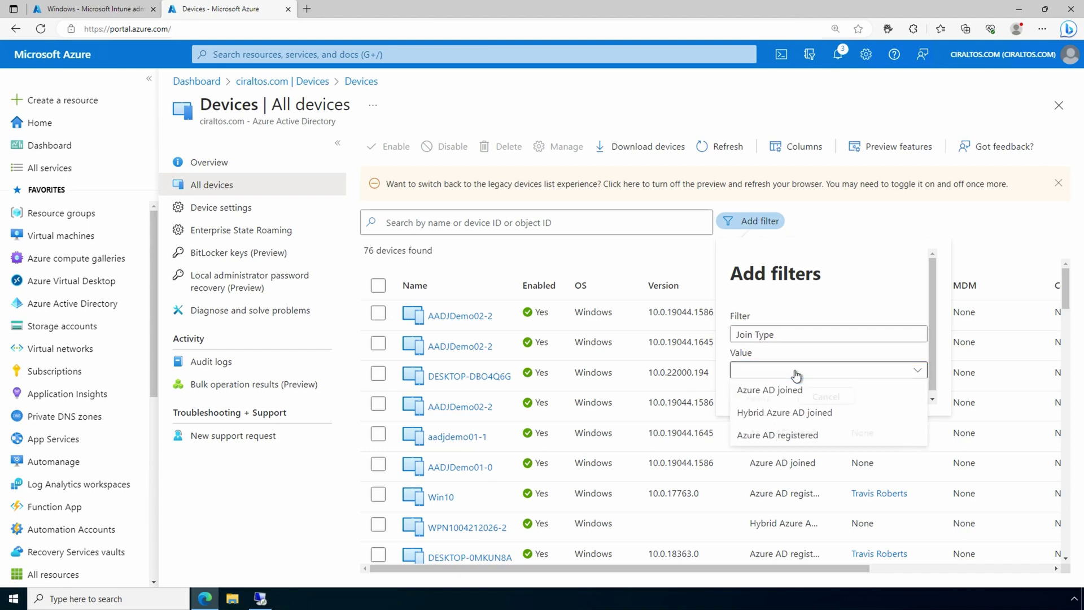
left_click(799, 415)
left_click(762, 397)
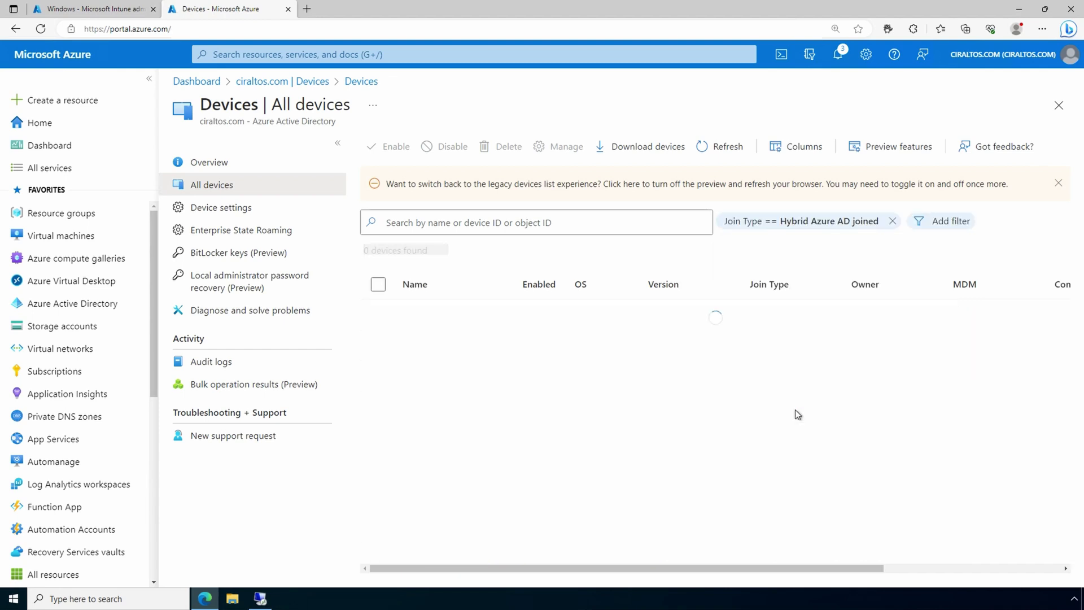
scroll(814, 517, "down", 1)
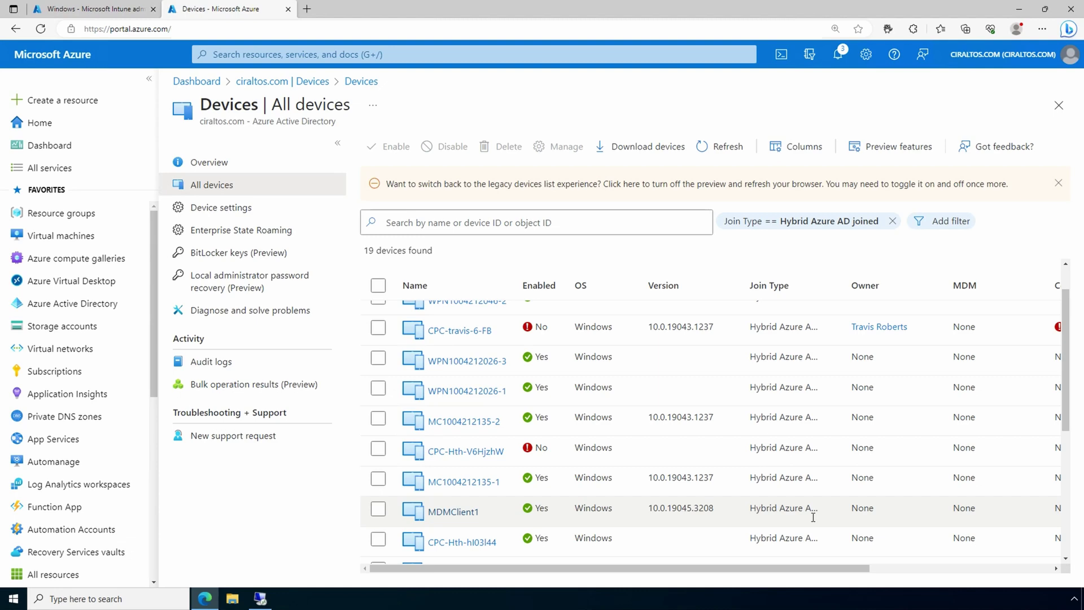
Start Remote Desktop Connection (mstsc) to 10.10.0.5 and sign in with the test user's credentials.
left_click(1020, 9)
left_click(116, 601)
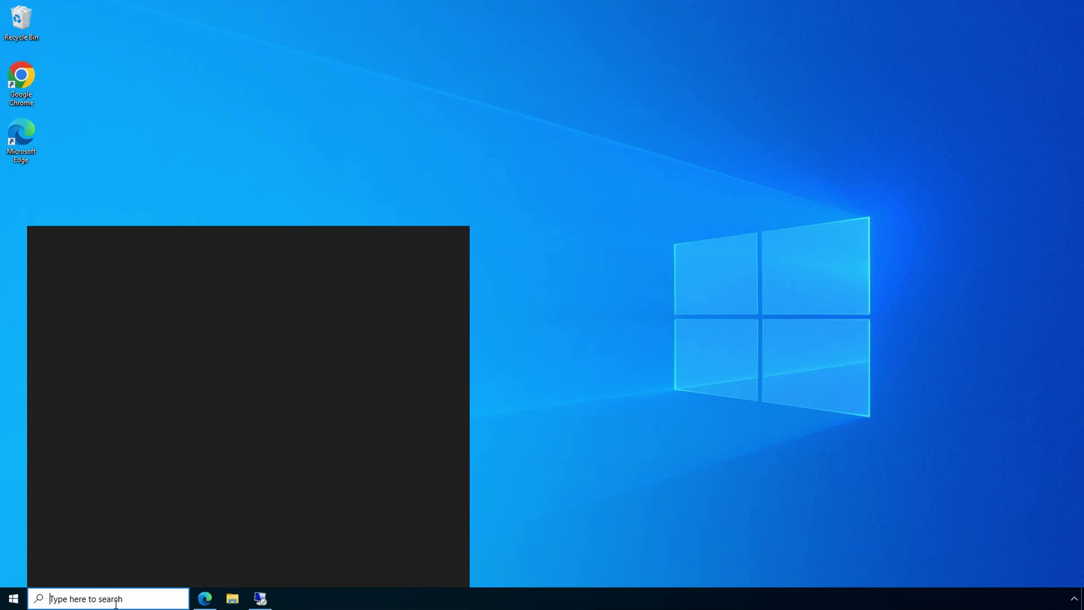
type("mstsc")
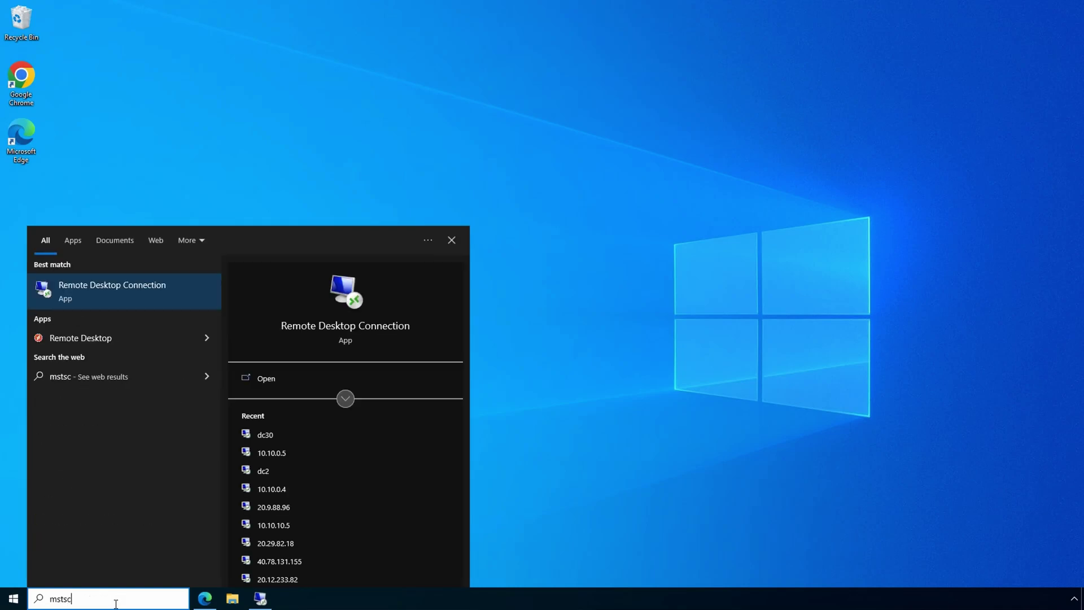
key("Return")
key("Return")
type("test1.user1")
key("Tab")
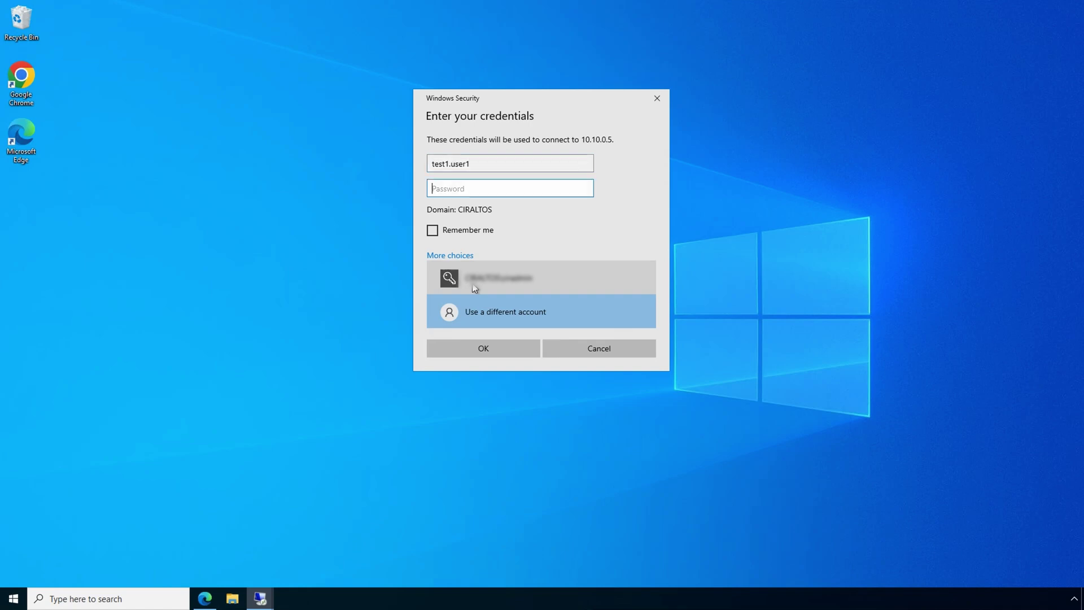
type("*********")
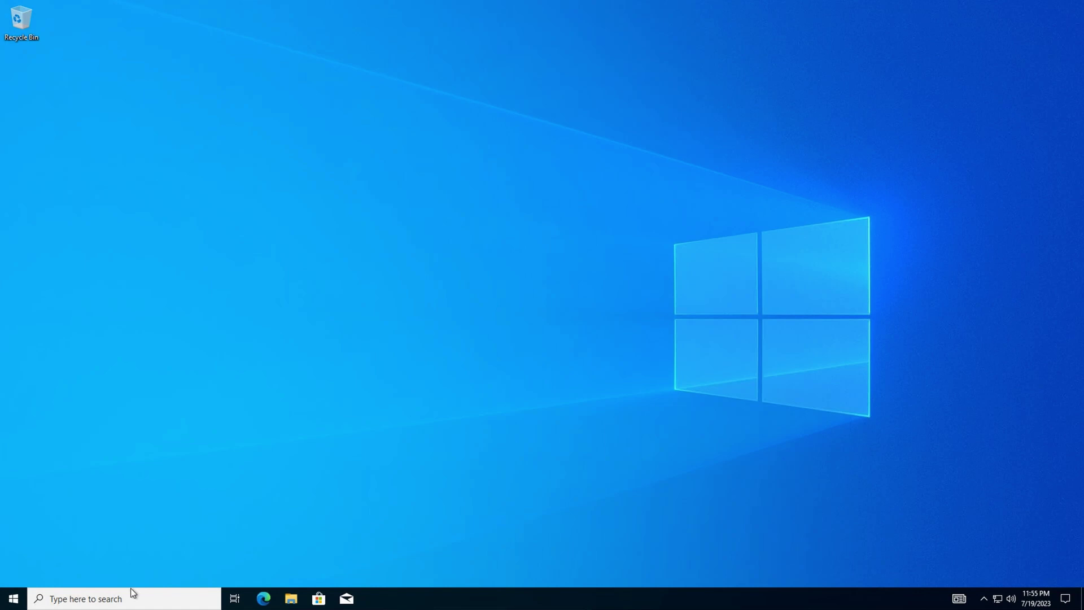
Run Task Scheduler as administrator, signing in with the administrator account and its password.
left_click(141, 591)
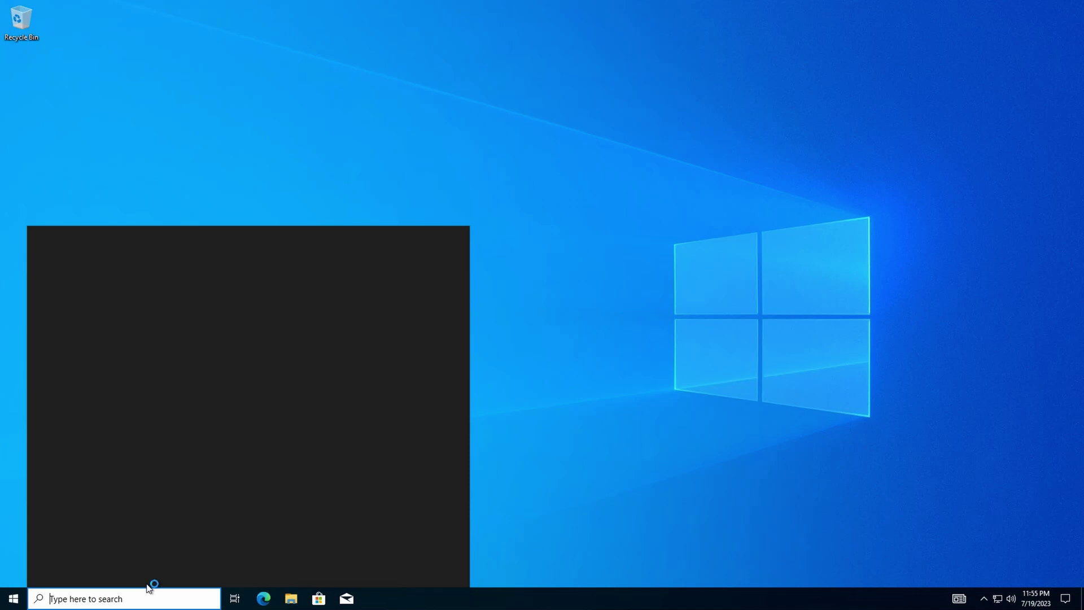
type("task")
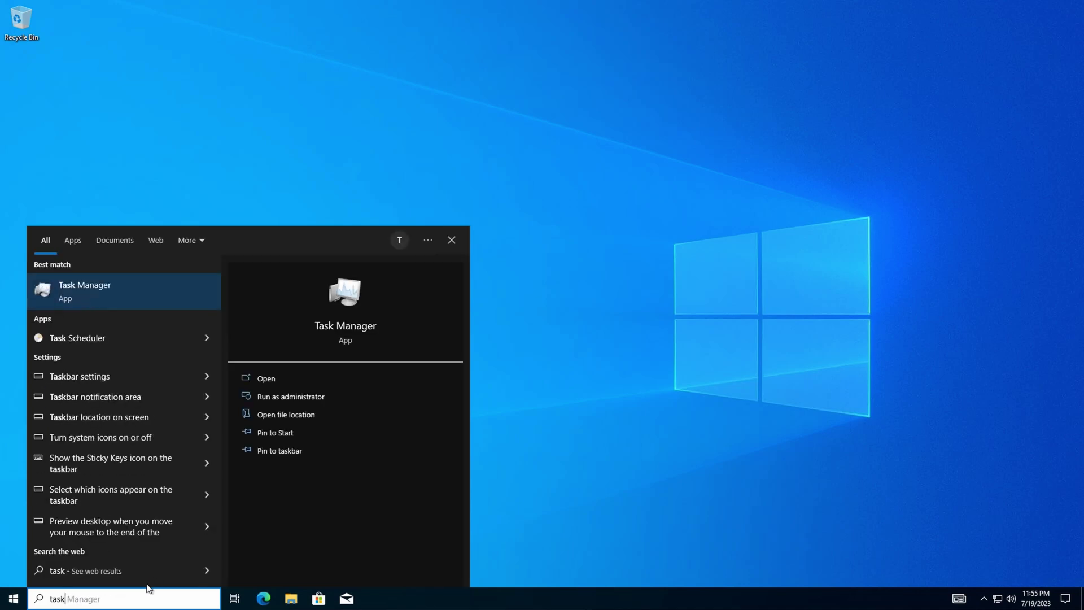
right_click(126, 334)
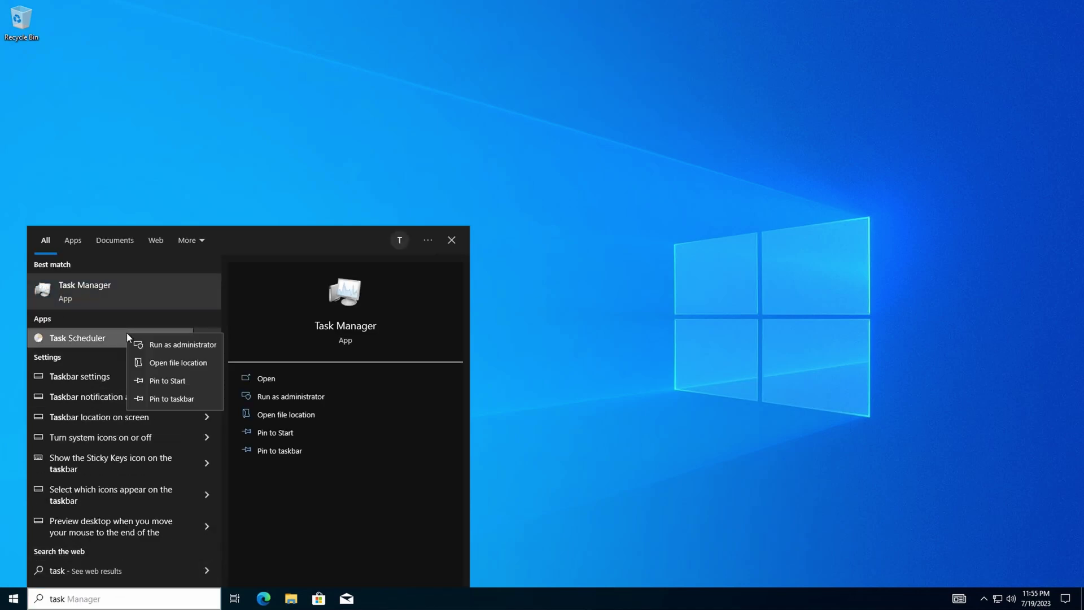
left_click(165, 343)
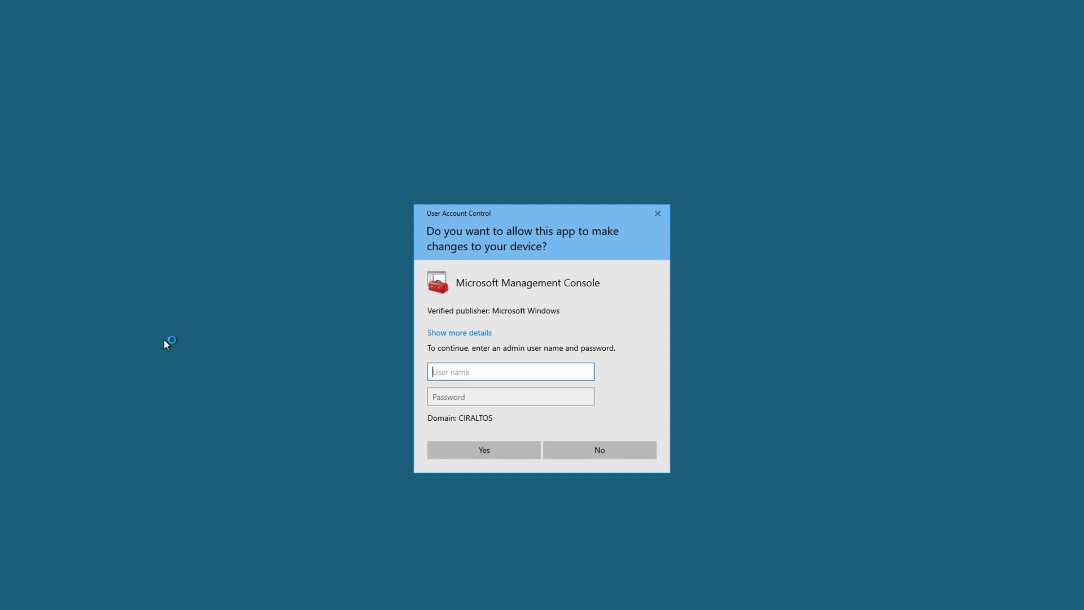
type("administrator")
key("Tab")
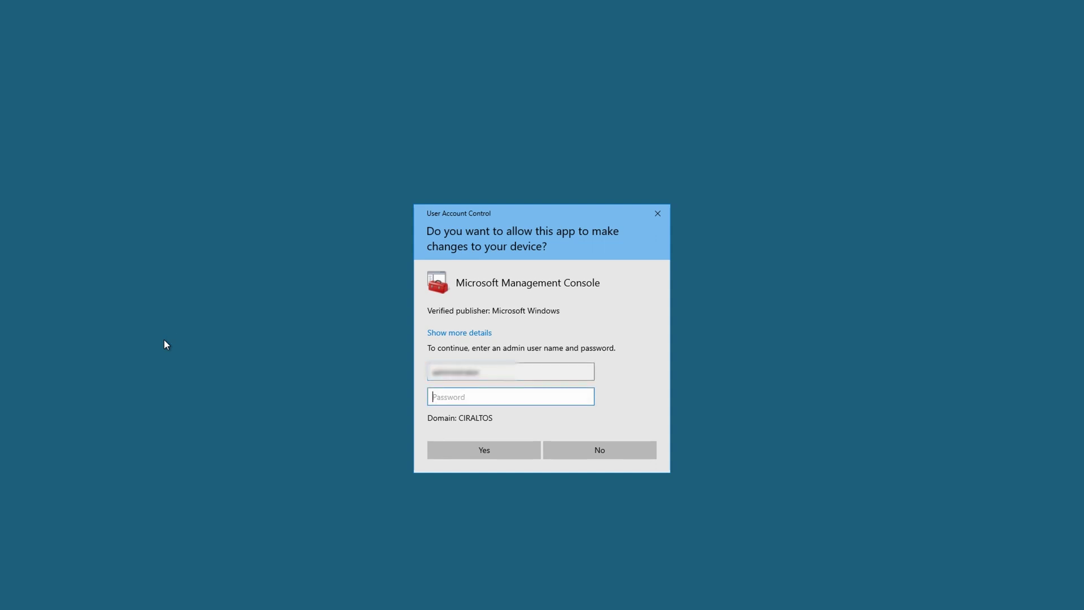
type("*****")
key("Return")
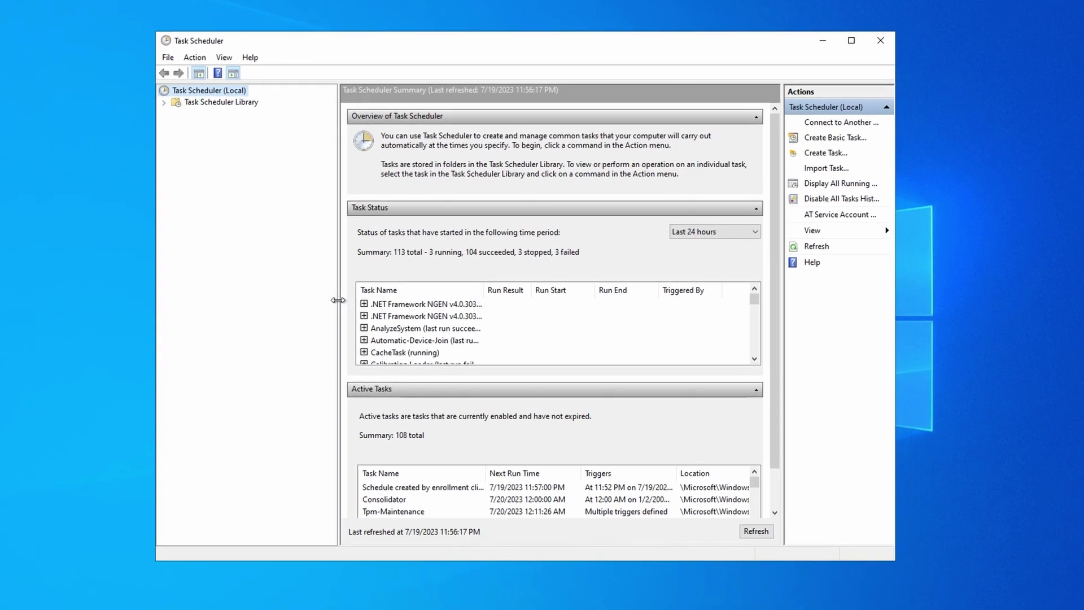
Browse Task Scheduler Library > Microsoft > Windows > EnterpriseMgmt to see the MDM auto-enrollment task.
left_click(160, 99)
left_click(172, 109)
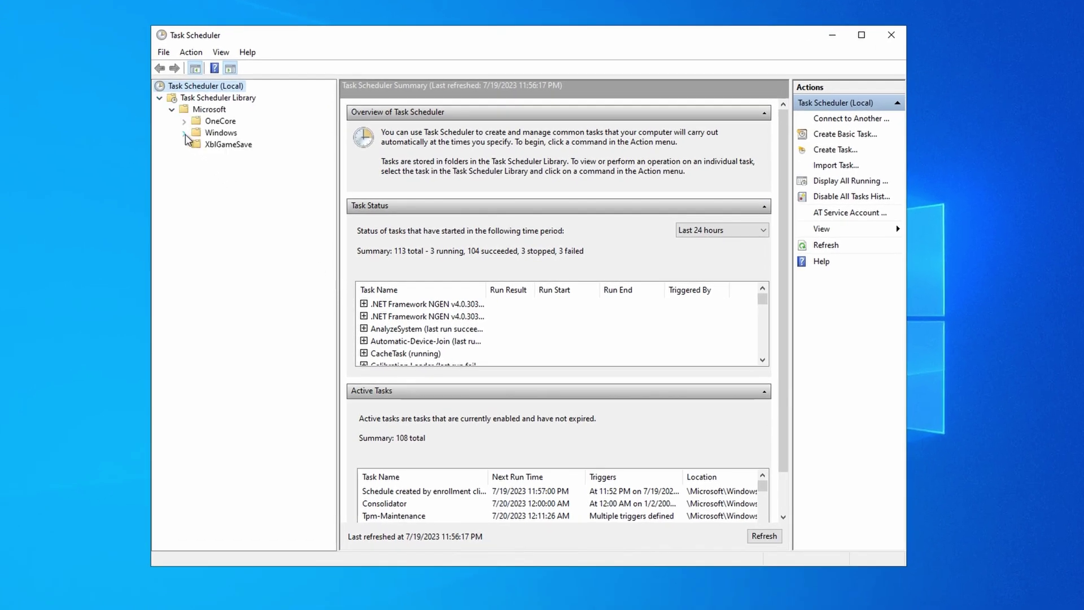
left_click(184, 133)
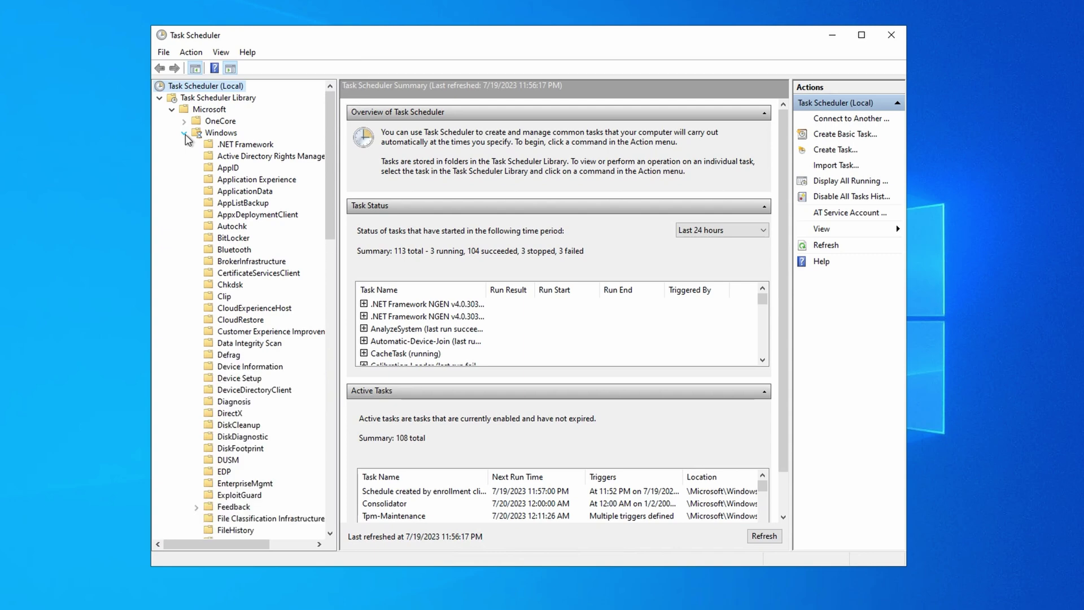
left_click(254, 484)
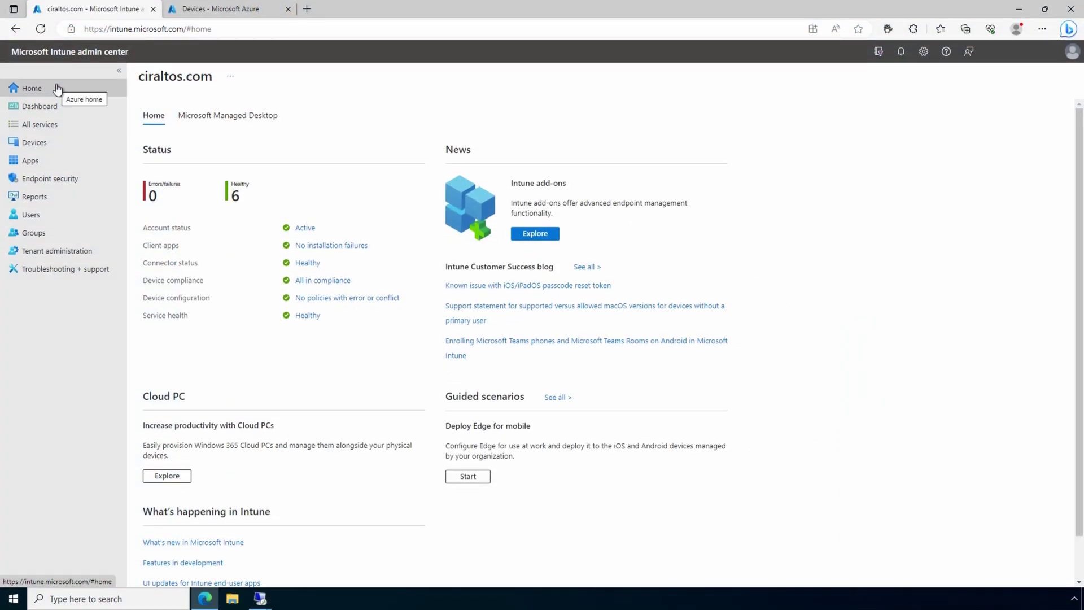
Open Devices > Windows in Intune to list enrolled Windows devices, including MDMCLIENT1.
left_click(55, 146)
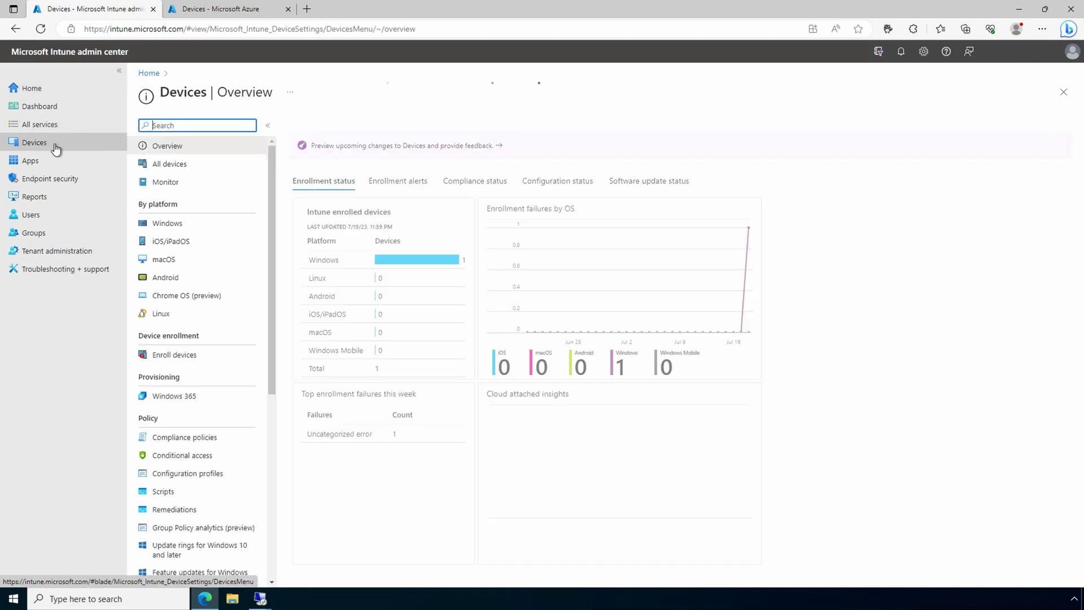
left_click(169, 224)
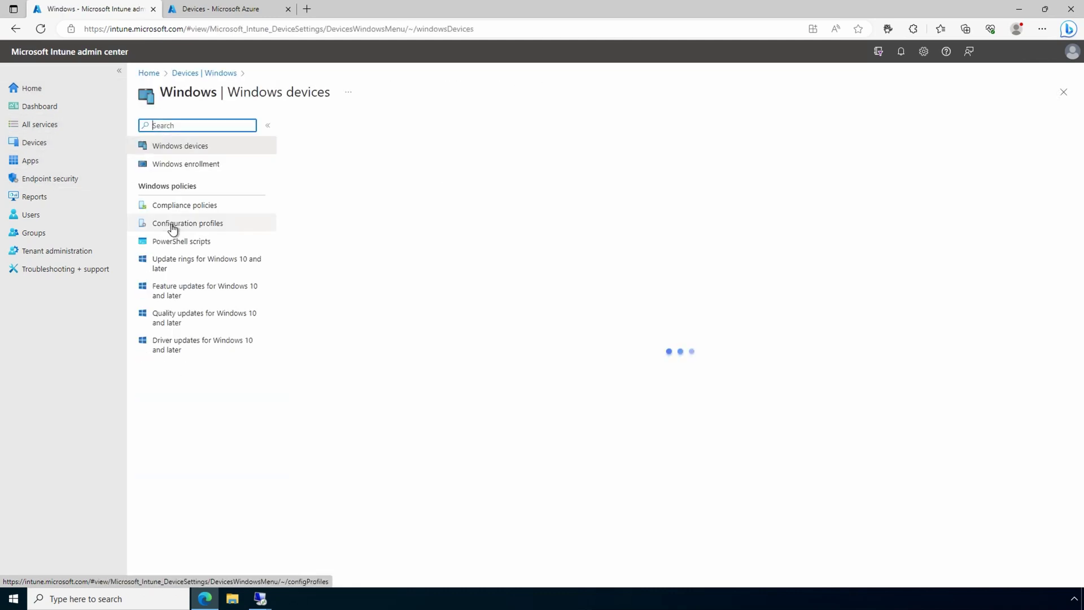